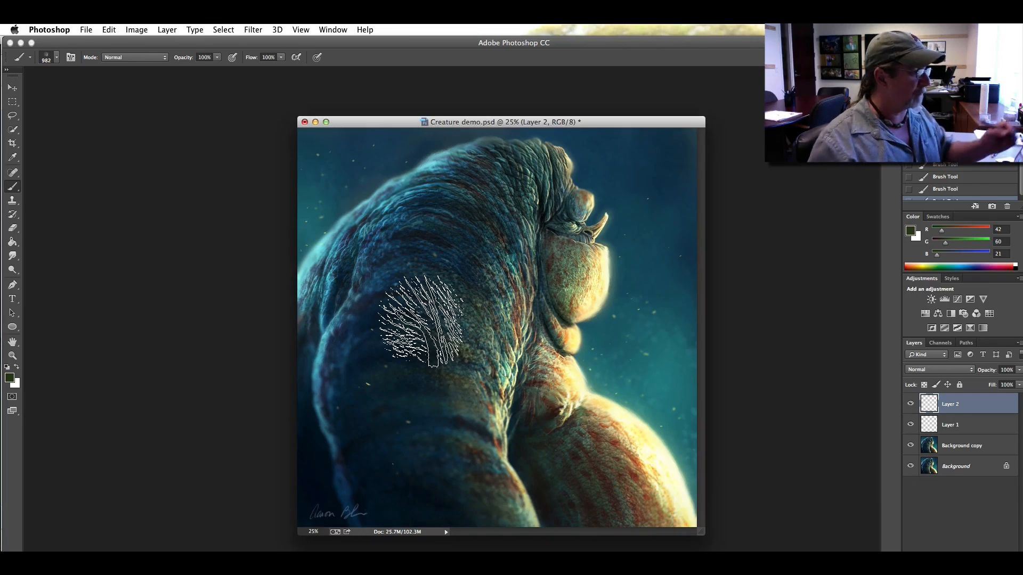
- Bring the cloud creature 4 comb copy.jpg image into the middle of the workspace and enlarge it in full-screen view
key("super+d")
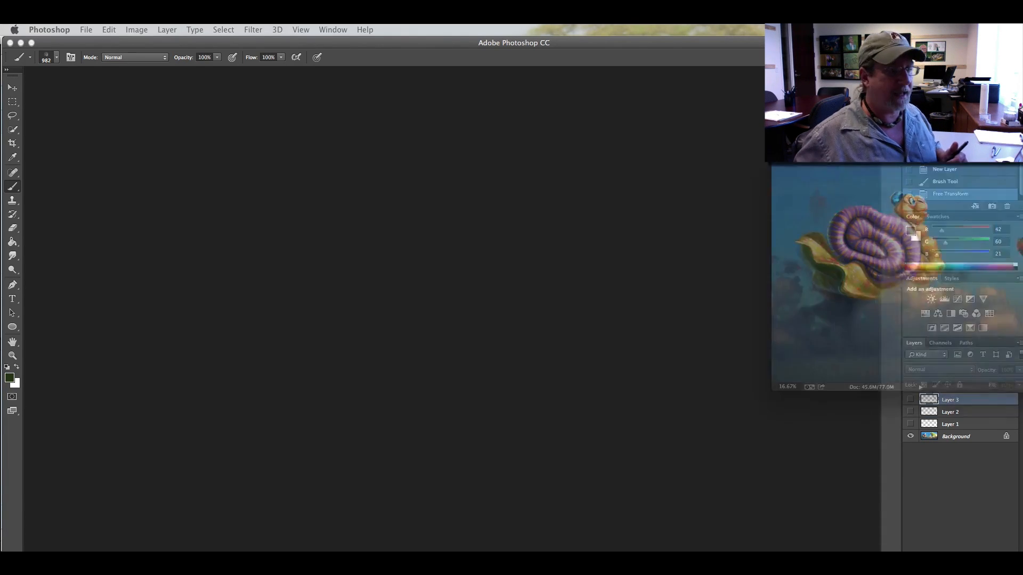
left_click_drag(1002, 149, 432, 149)
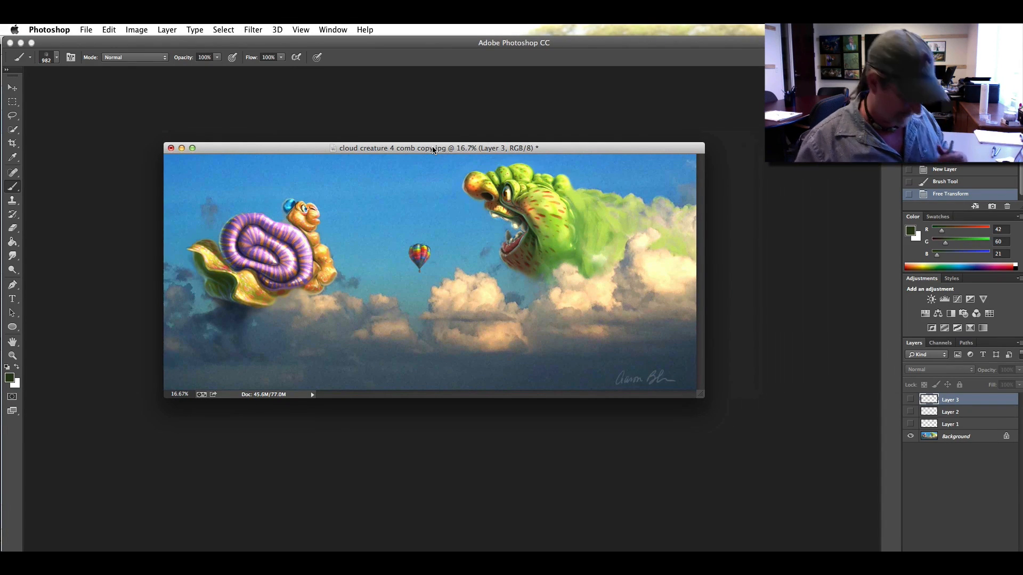
key("super+plus")
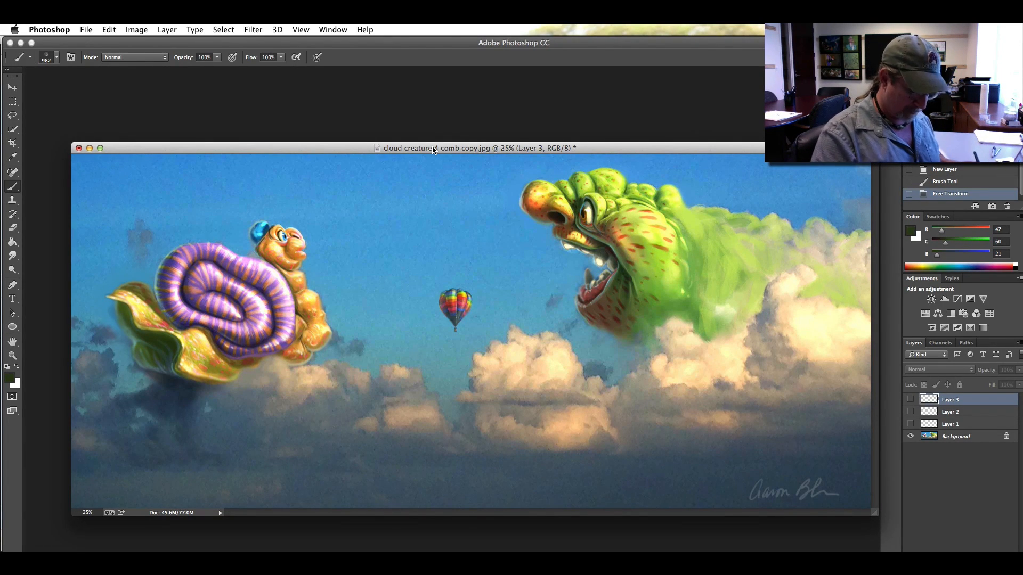
key("super+plus")
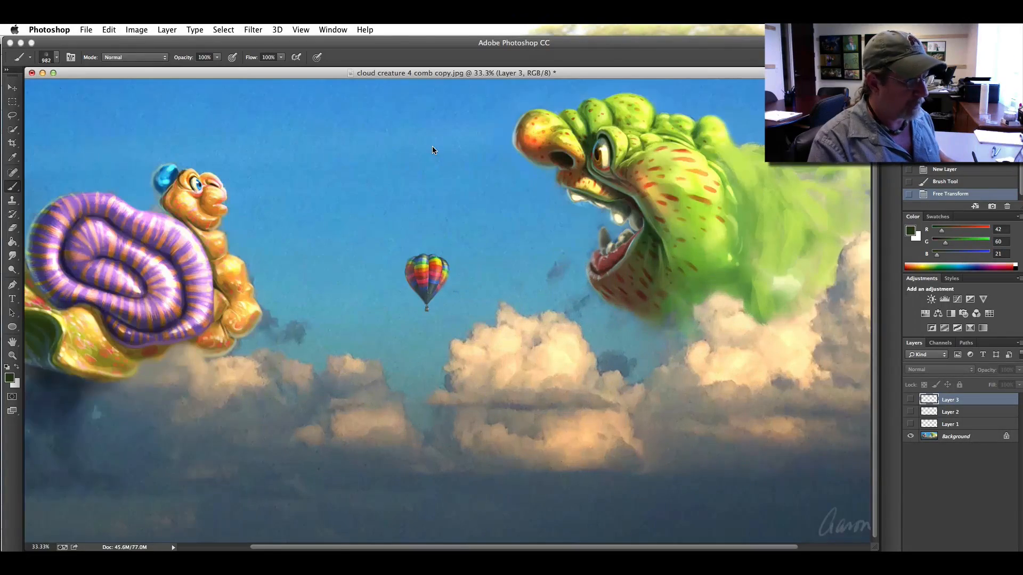
key("f")
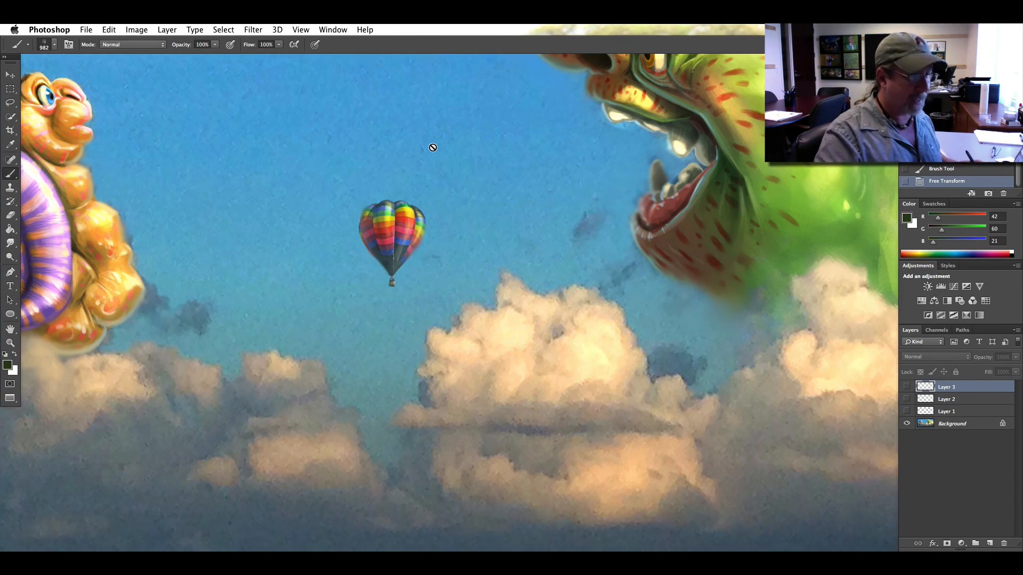
- Choose the 2969 px scale-texture brush from the brush presets for the green creature
left_click_drag(415, 281, 247, 413)
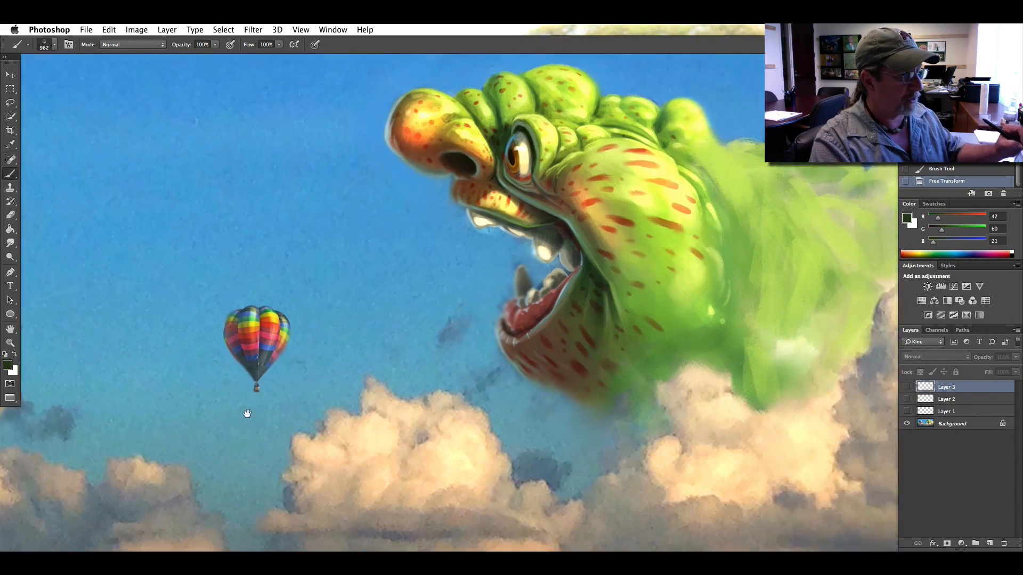
left_click_drag(288, 375, 281, 335)
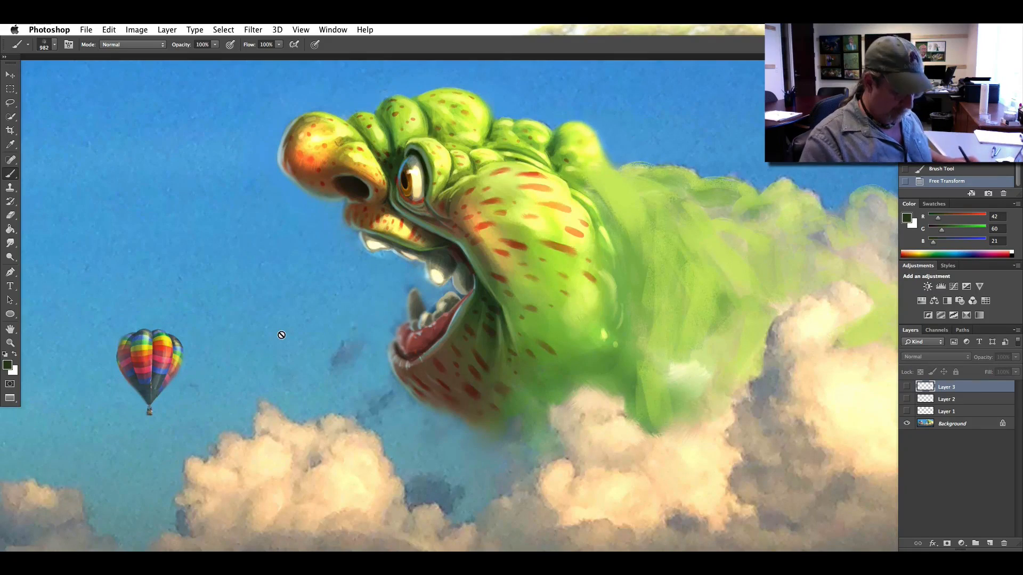
key("ctrl+plus")
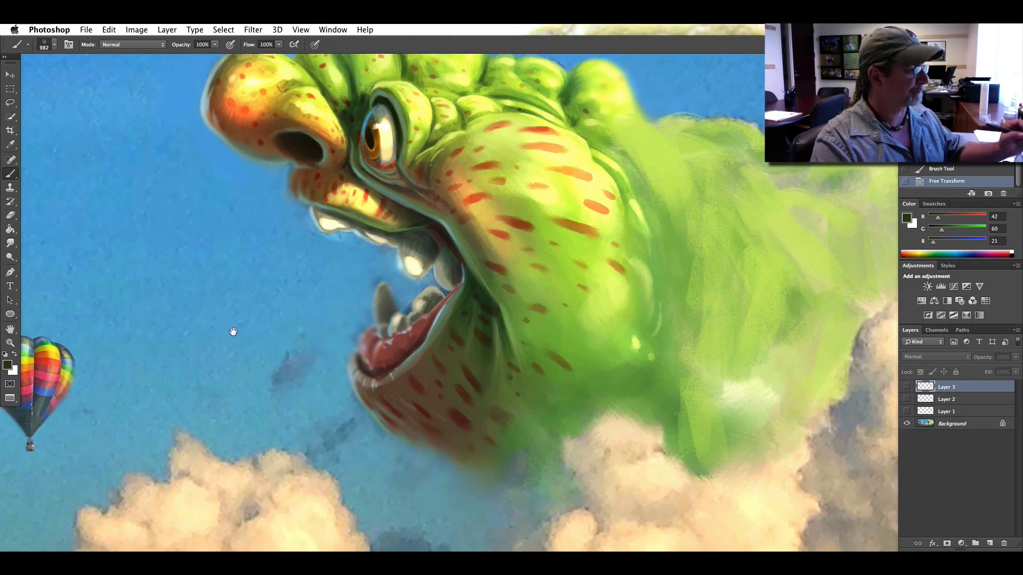
left_click_drag(222, 360, 225, 401)
key("ctrl+minus")
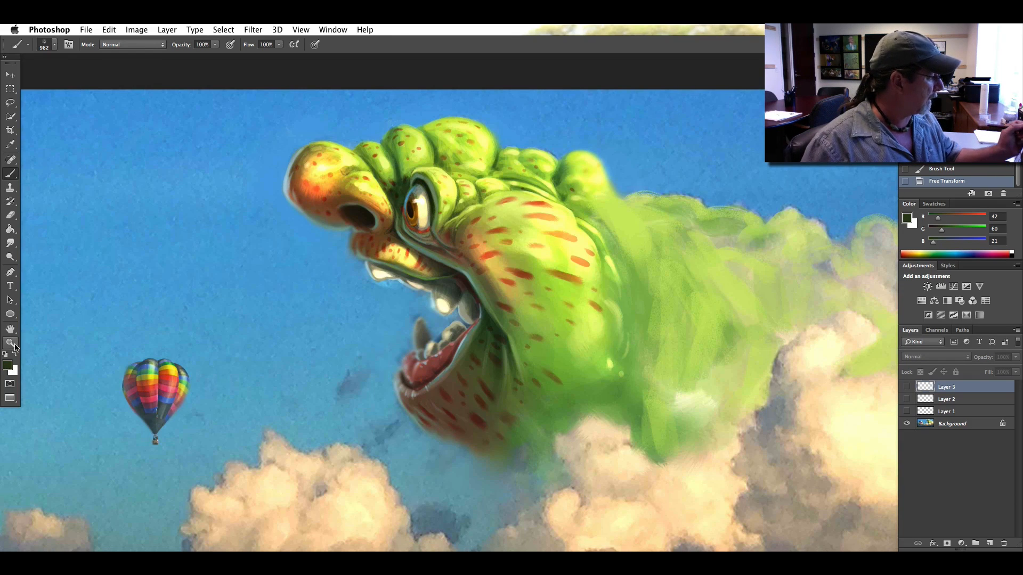
left_click(54, 45)
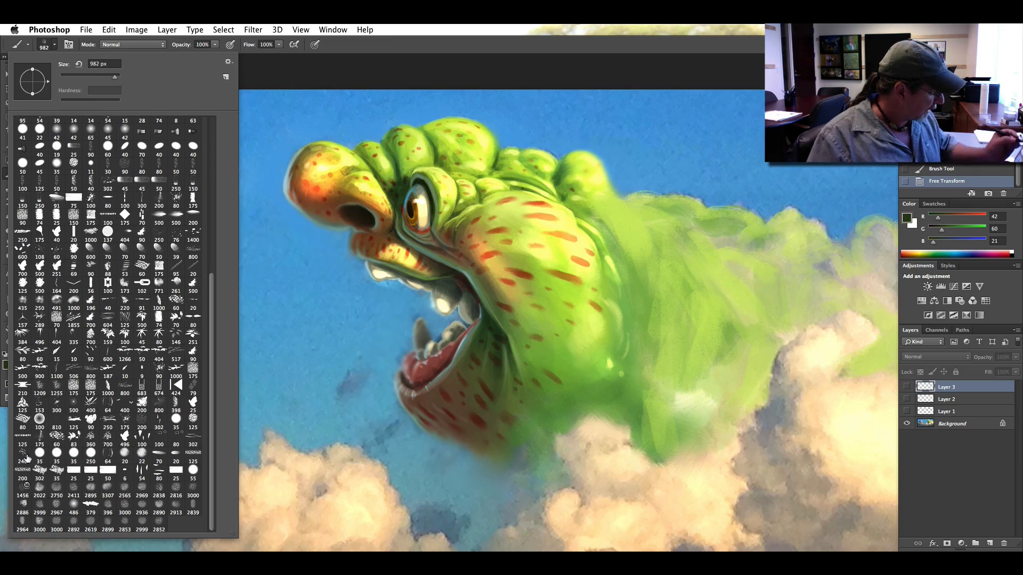
left_click(39, 487)
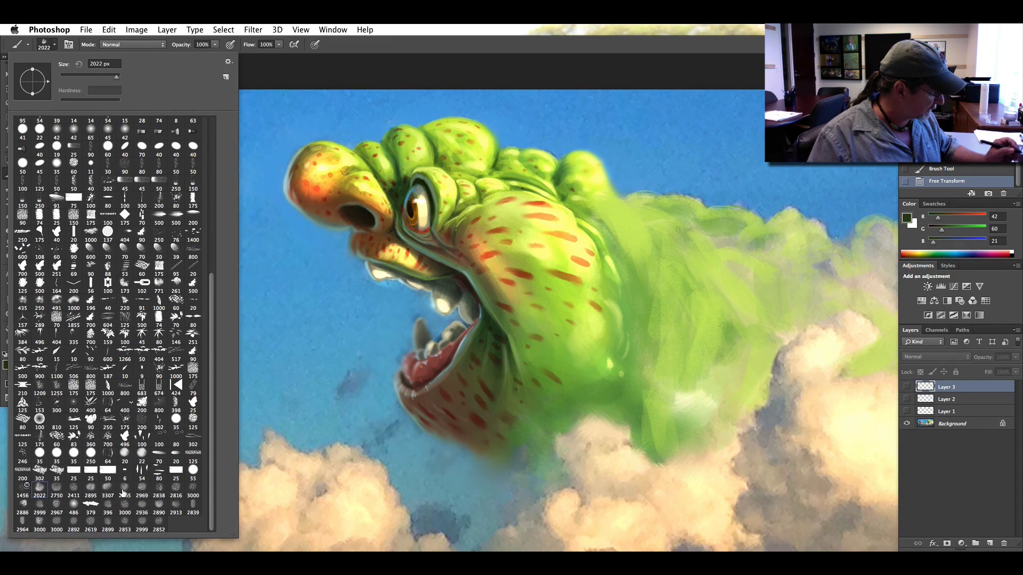
left_click(142, 490)
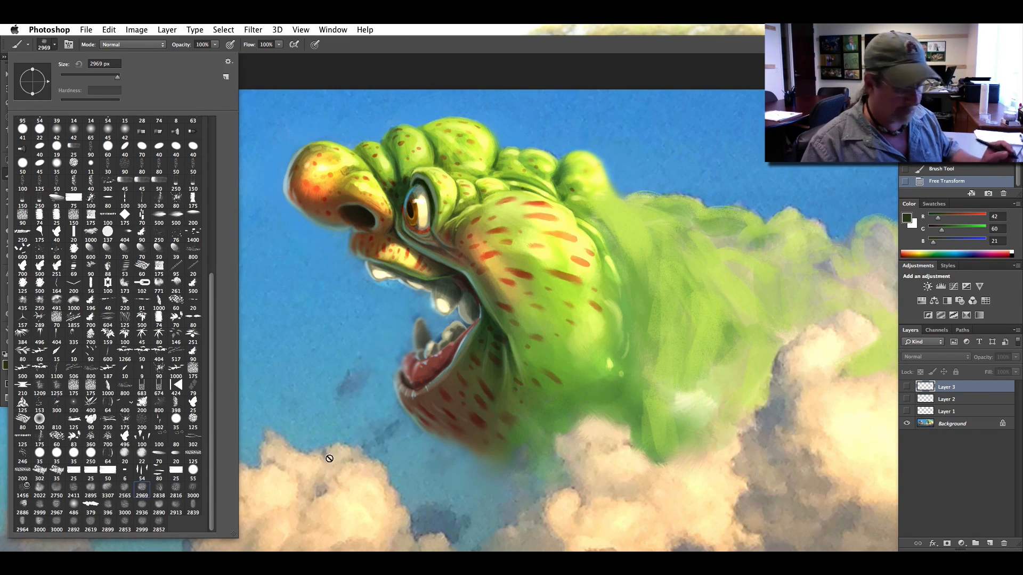
- Add a new layer above the others and set the brush size to 1500 px
left_click(989, 543)
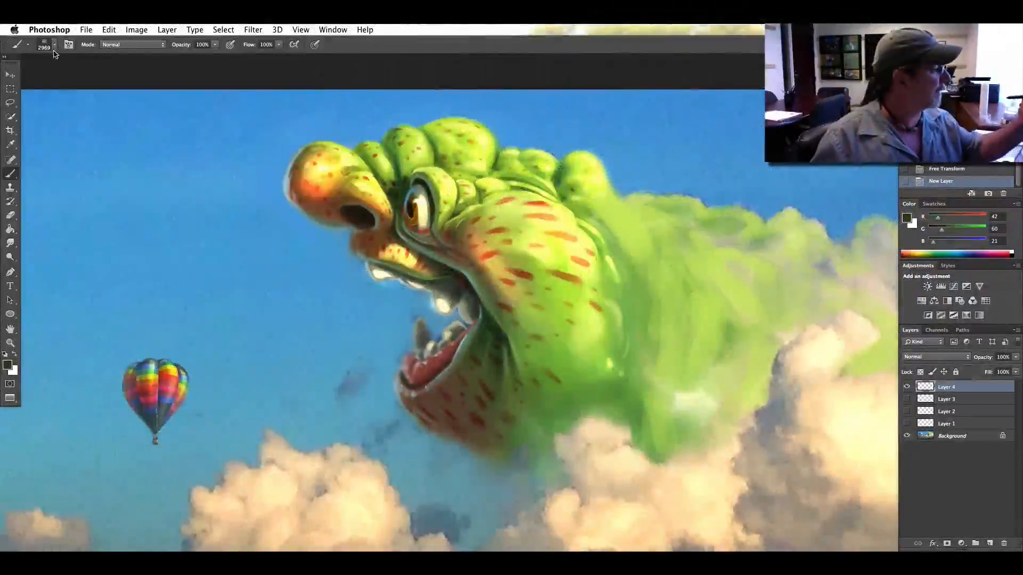
left_click(54, 45)
mouse_move(117, 76)
left_mouse_down()
mouse_move(90, 65)
mouse_move(79, 73)
left_mouse_up()
type("1500")
key("Return")
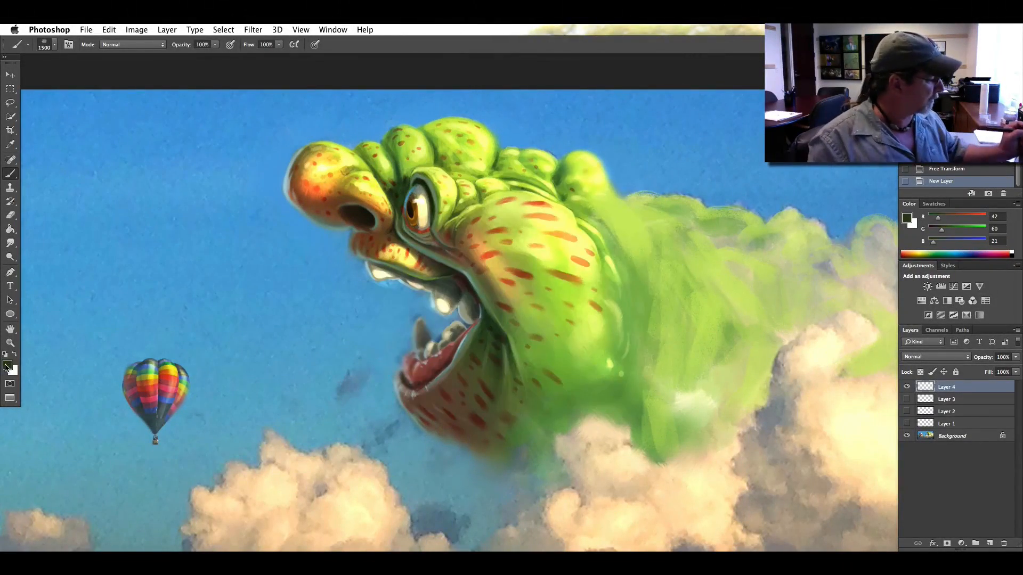
- Sample the green of the creature's cheek and set the foreground colour to a darker shade of it, RGB 60, 70, 37
left_click(8, 365)
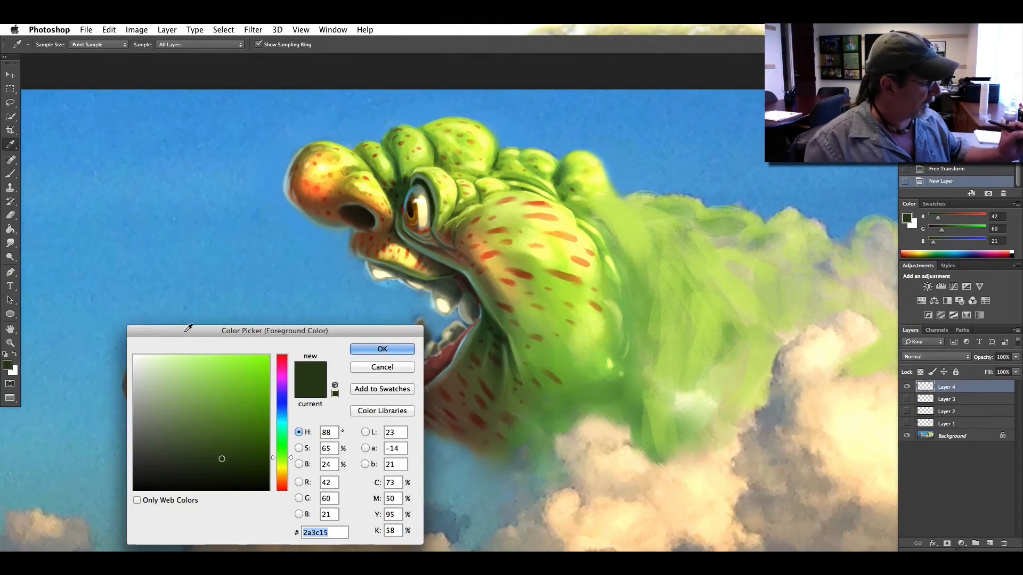
left_click_drag(262, 327, 177, 223)
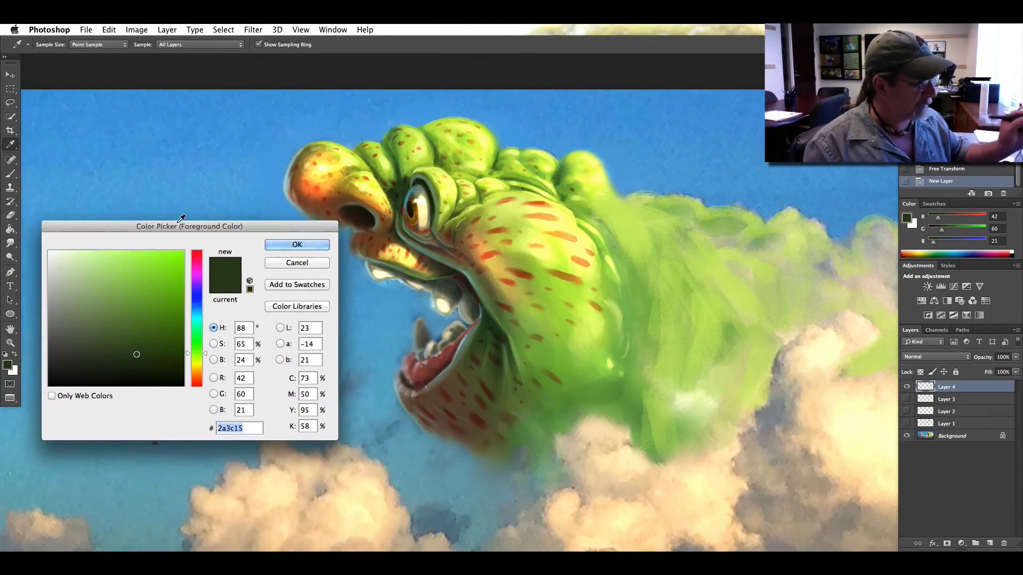
left_click(532, 314)
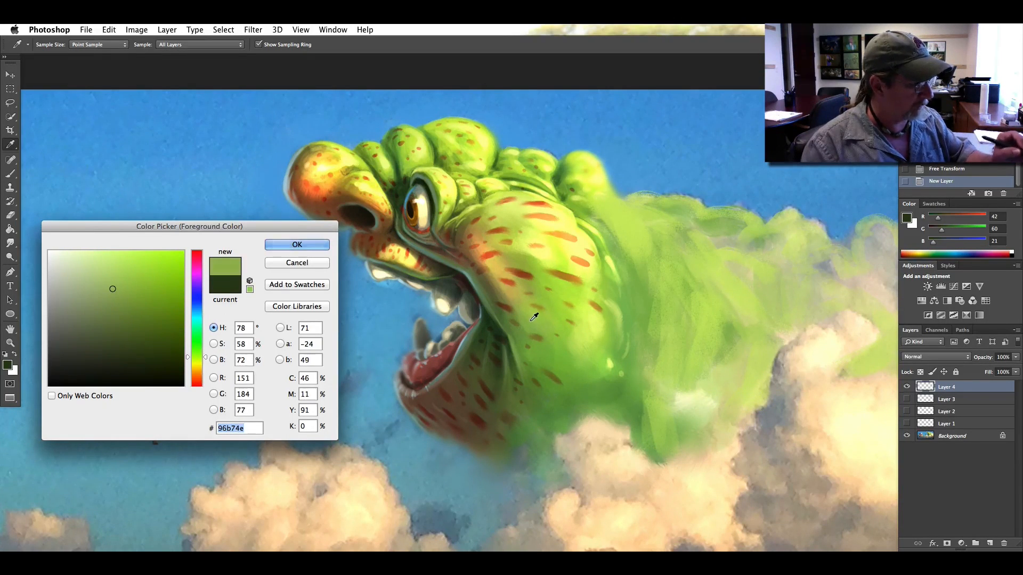
left_click(554, 329)
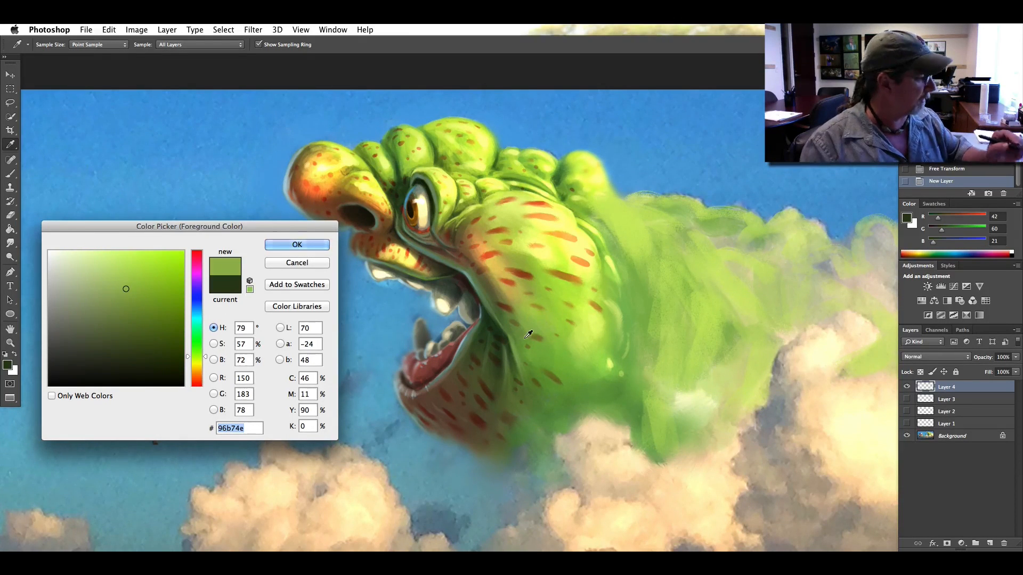
left_click(117, 349)
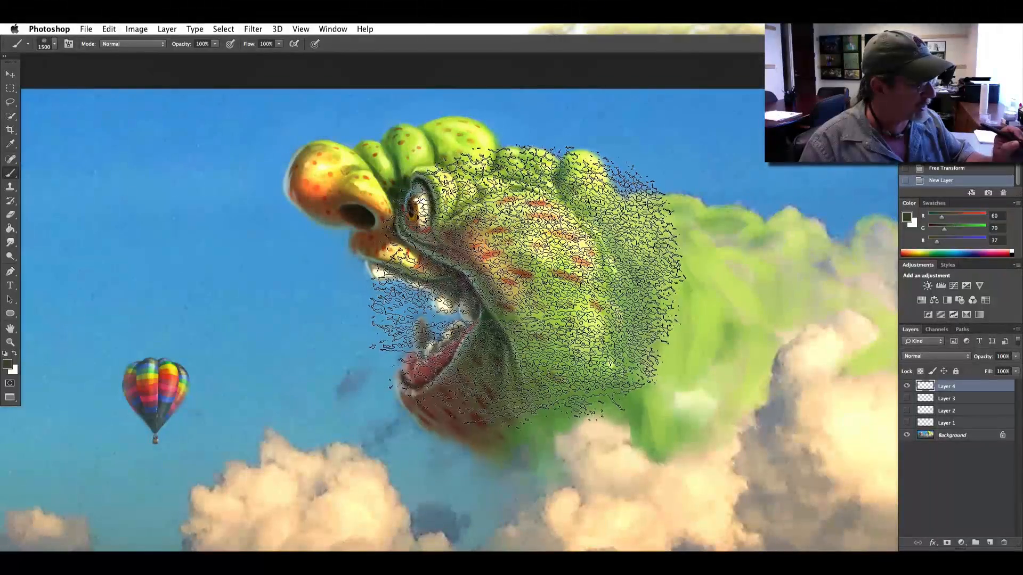
- Stamp the scale texture once over the green creature's head and lower the new layer's opacity to 64%
left_click(527, 291)
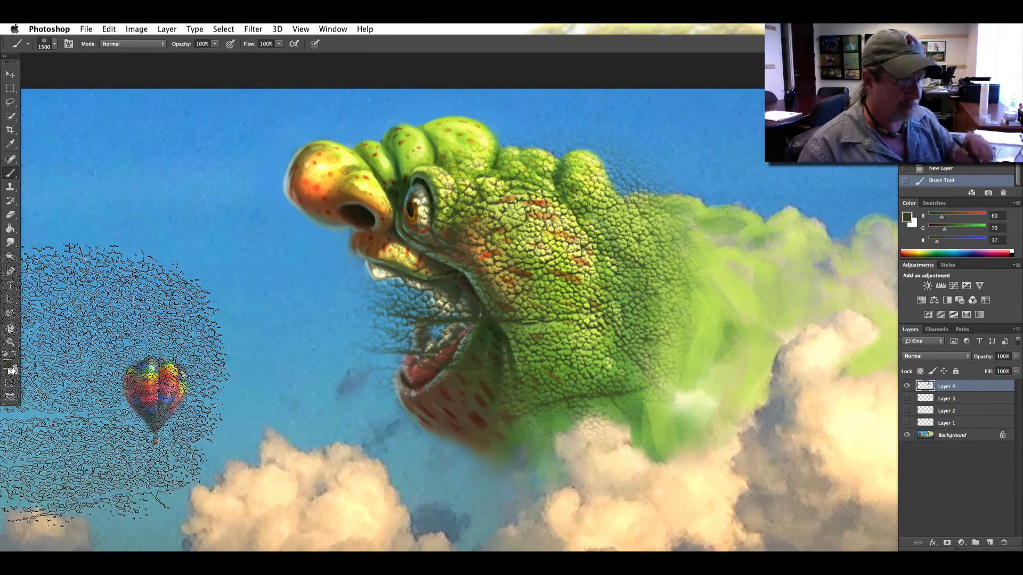
left_click(1016, 356)
left_click_drag(1015, 367, 992, 378)
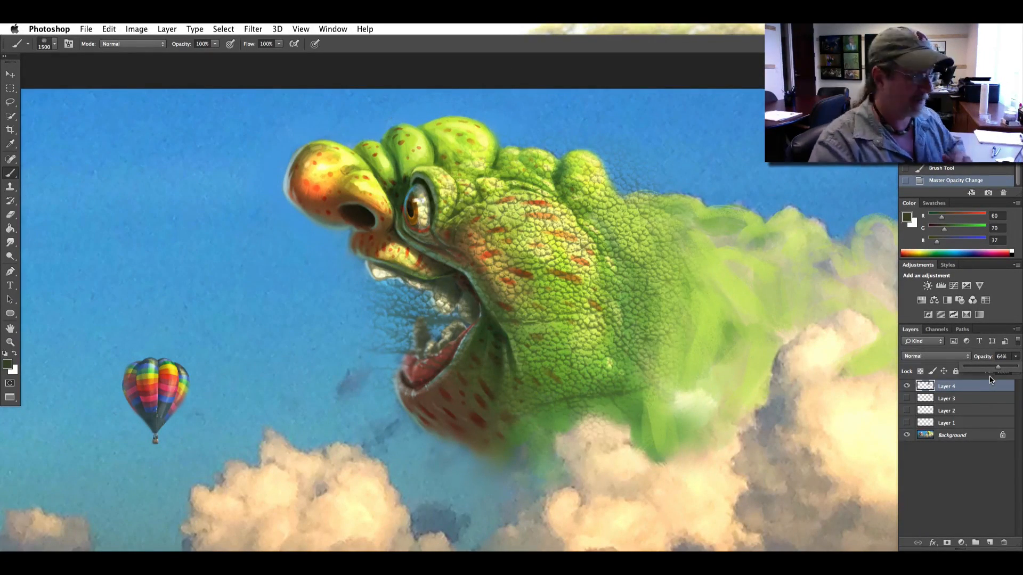
- Examine the scale texture on the green creature's head from further away and close up
key("super+minus")
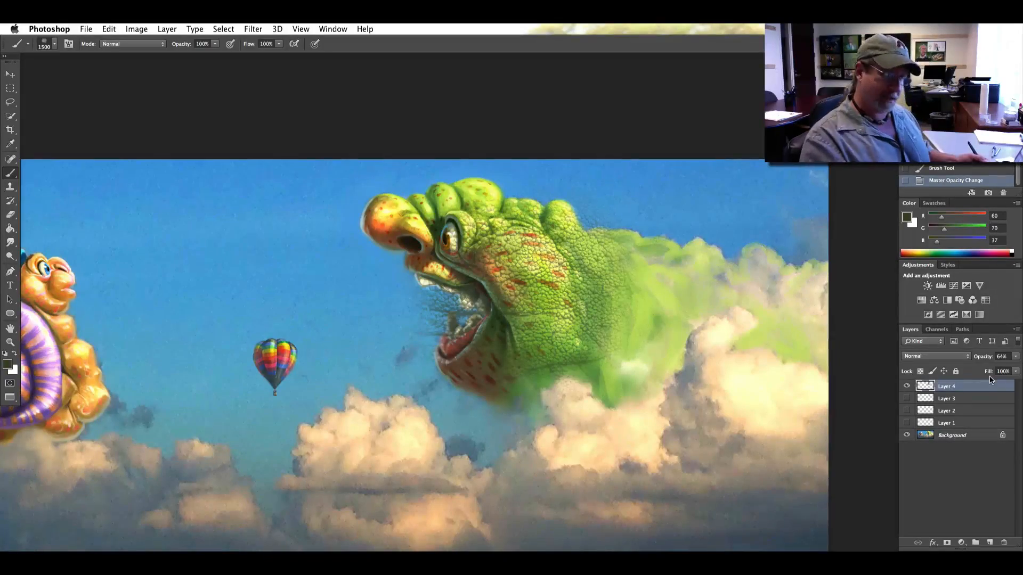
key("super+minus")
key("super+plus")
key("super+plus")
key("super+plus")
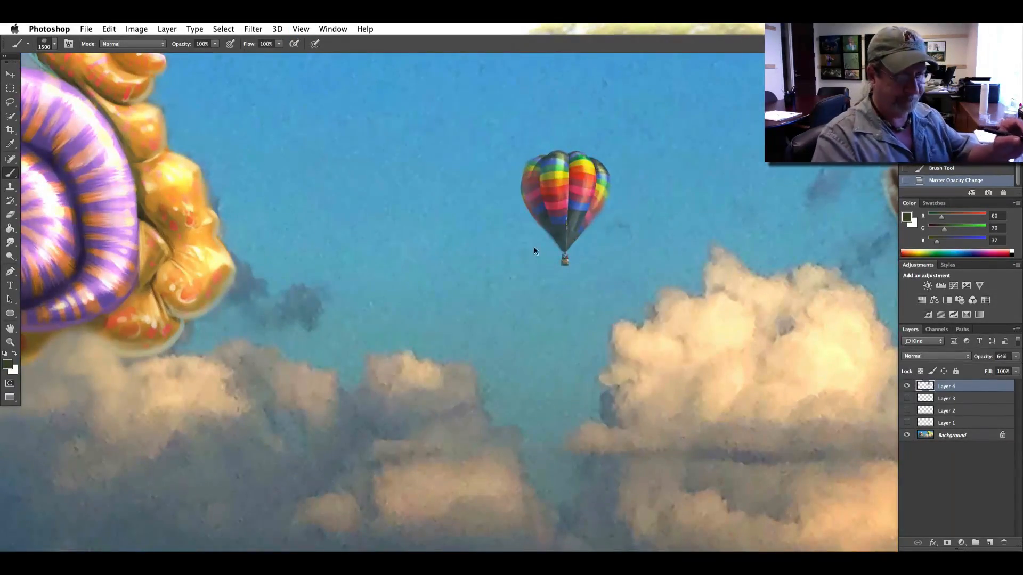
left_click_drag(395, 320, 240, 389)
left_click_drag(661, 256, 388, 320)
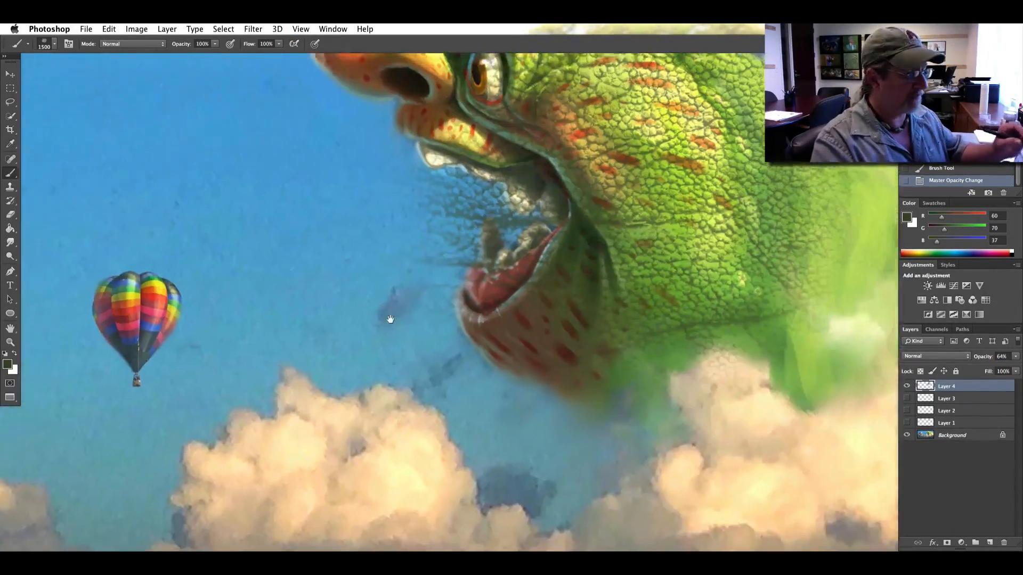
left_click_drag(460, 245, 290, 395)
key("super+minus")
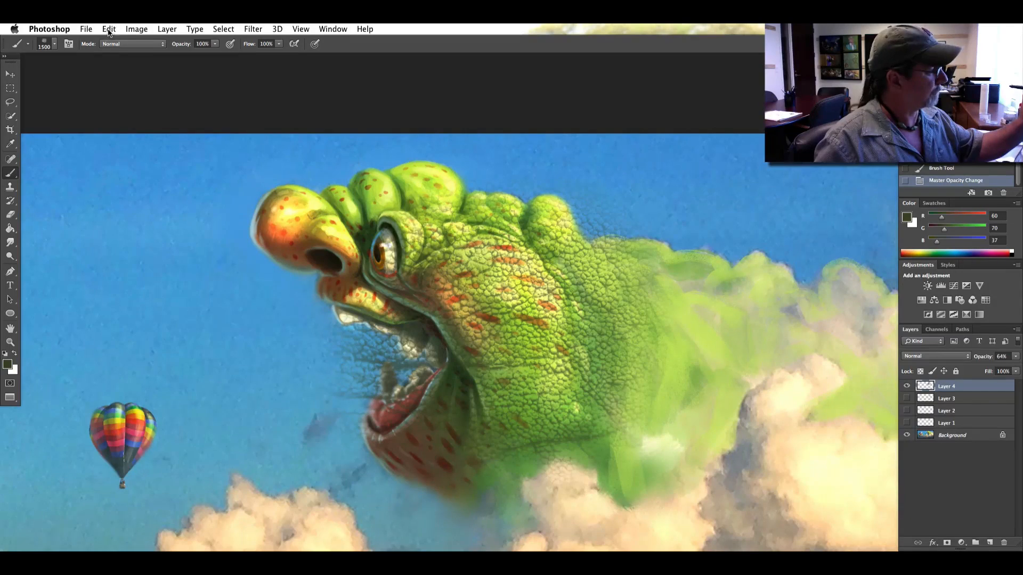
- Warp the scale texture layer, pulling both upper corners and the top edge inward to follow the creature's cheek below the eye
left_click(108, 30)
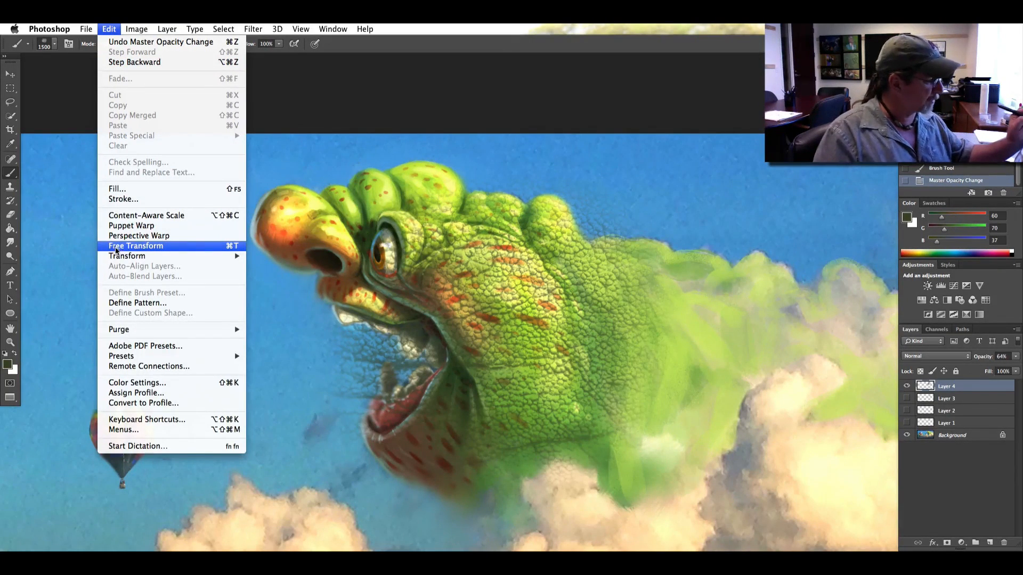
mouse_move(117, 257)
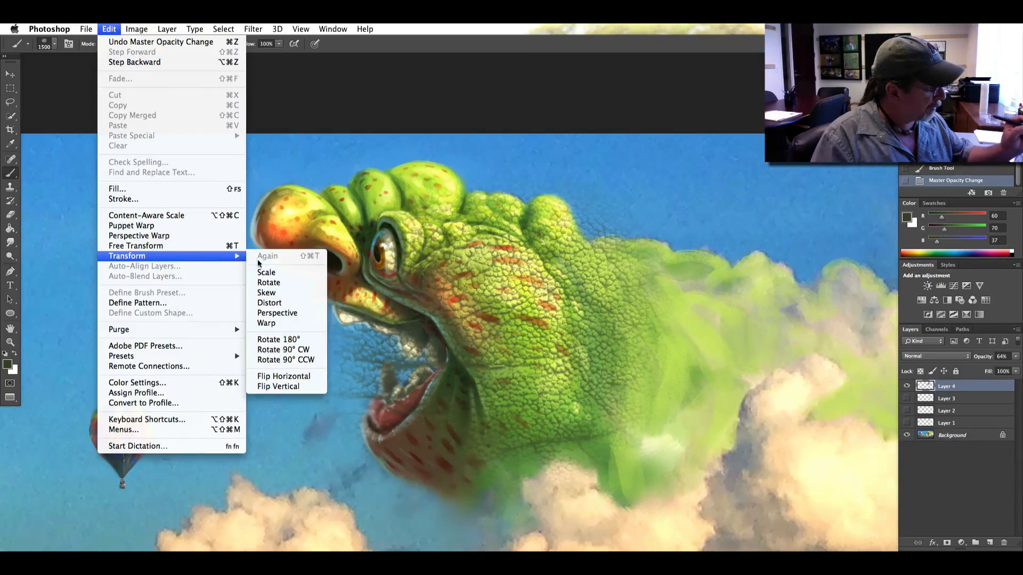
left_click(267, 324)
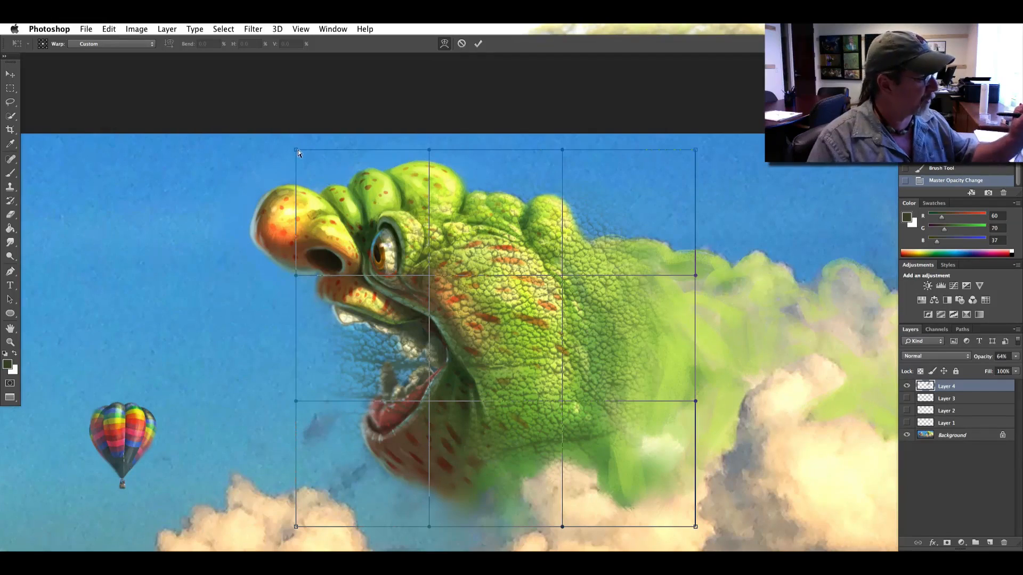
left_click_drag(295, 149, 403, 256)
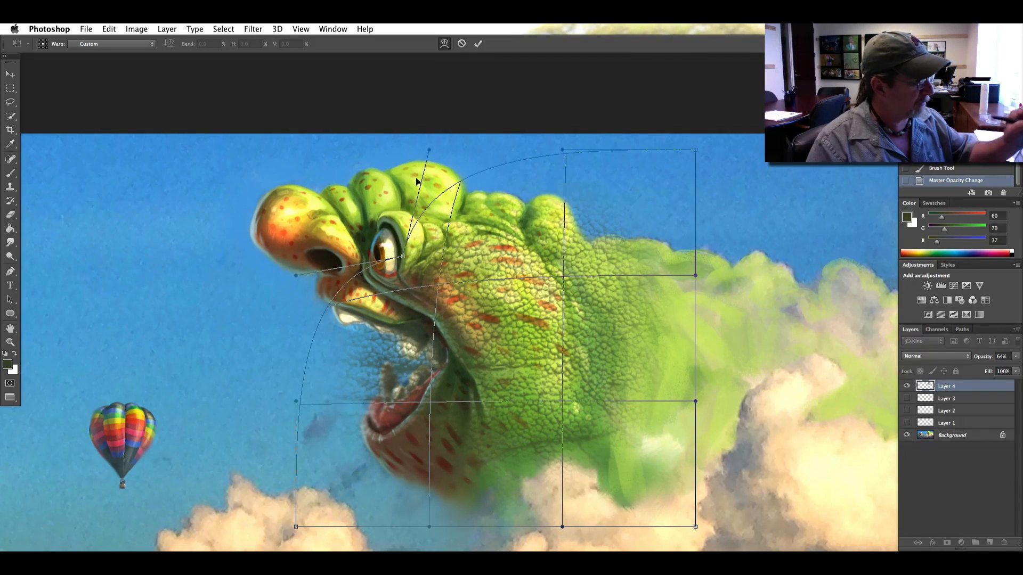
left_click_drag(429, 150, 470, 216)
left_click_drag(693, 150, 588, 253)
left_click_drag(564, 150, 521, 216)
- Pull the warp's lower corners and side handles inward so the scales wrap around the jaw and the back of the cheek
left_click_drag(689, 525, 614, 503)
left_click_drag(681, 403, 609, 339)
left_click_drag(296, 402, 366, 409)
left_click_drag(296, 527, 424, 490)
left_click_drag(366, 409, 419, 399)
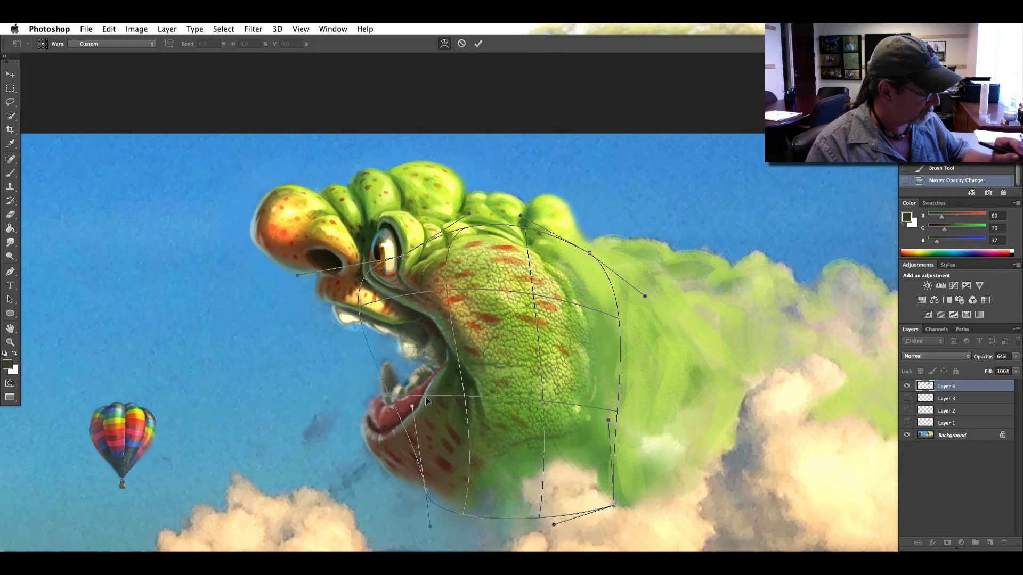
- Refine the warp's mouth-side edge, lower corners and inner mesh to fit the scales to the cheek and lower jaw, and apply it
left_click_drag(298, 274, 402, 317)
left_click_drag(403, 256, 416, 265)
left_click_drag(462, 294, 493, 276)
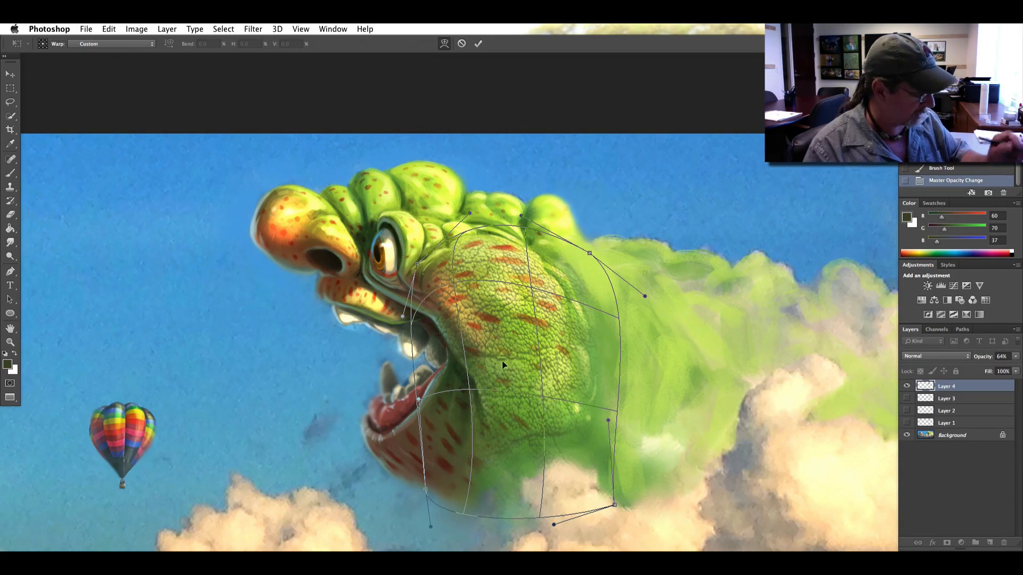
left_click_drag(424, 489, 383, 481)
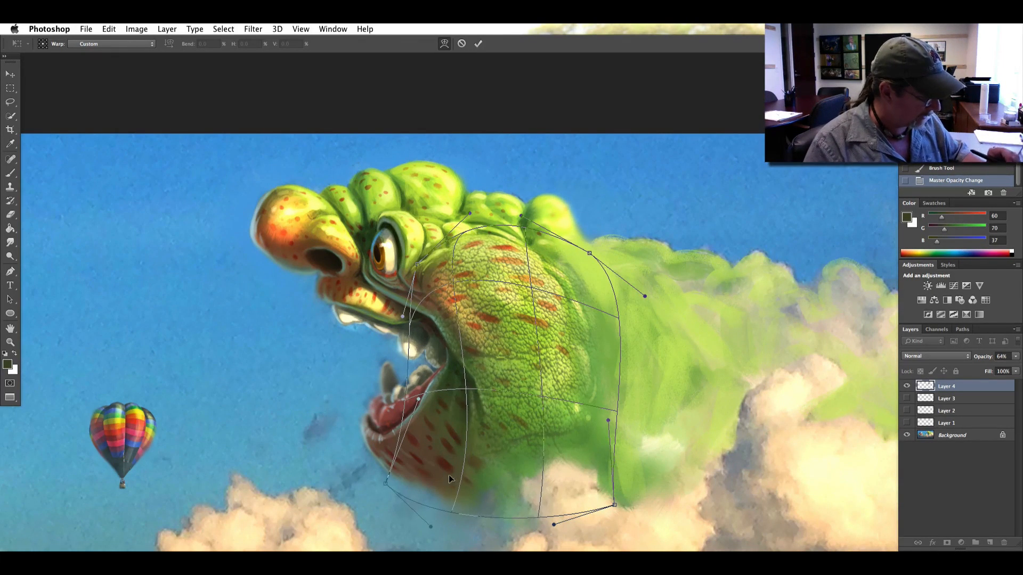
left_click_drag(449, 474, 434, 461)
left_click_drag(614, 504, 615, 497)
left_click_drag(575, 425, 582, 426)
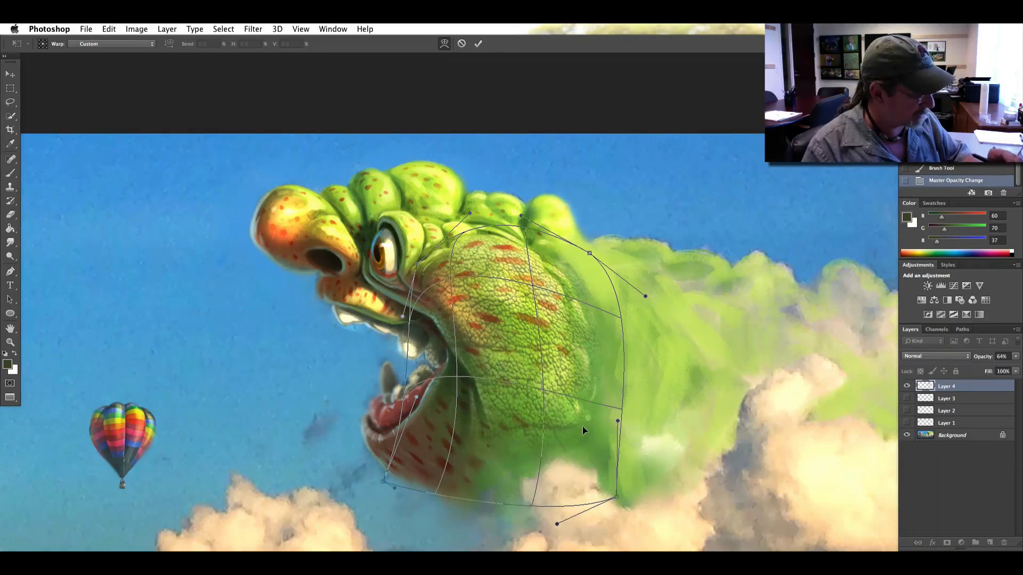
left_click_drag(423, 382, 425, 386)
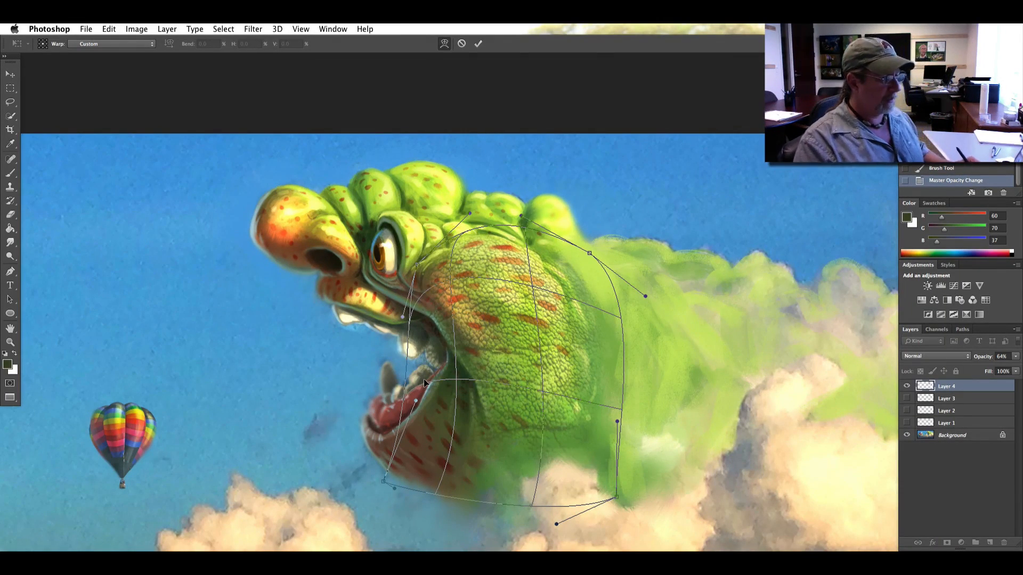
key("b")
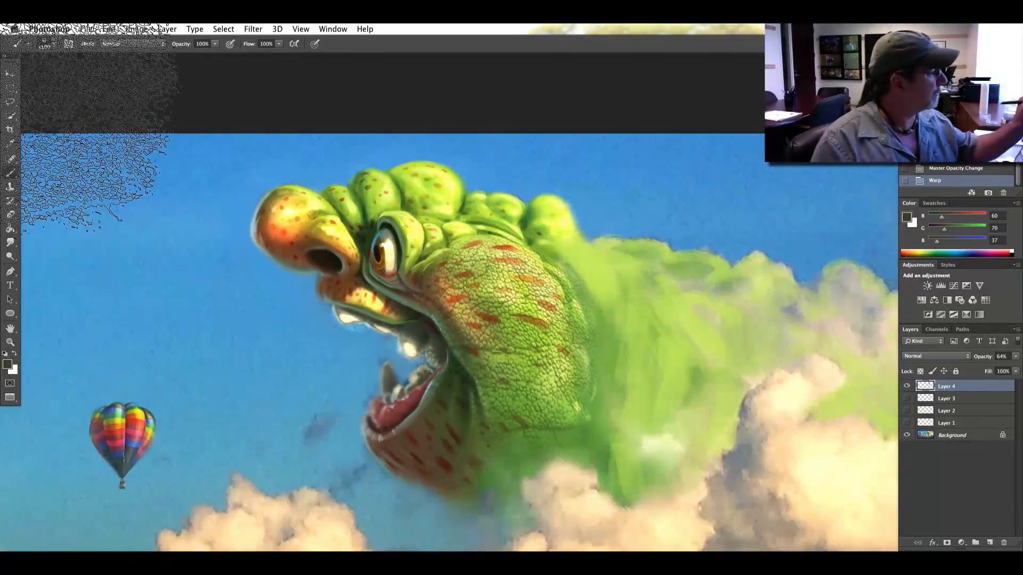
- Reduce the scale texture brush's size to 42 px
left_click(53, 44)
left_click_drag(74, 75, 71, 75)
left_click(53, 44)
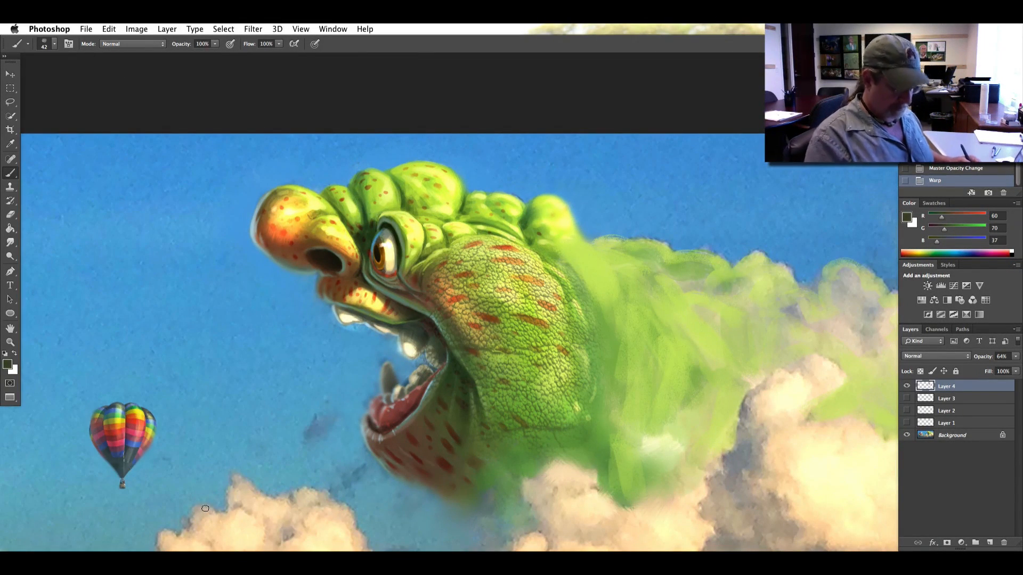
- Erase the scale texture overlapping the creature's upper teeth and mouth with a soft round 139 px eraser
key("super+equal")
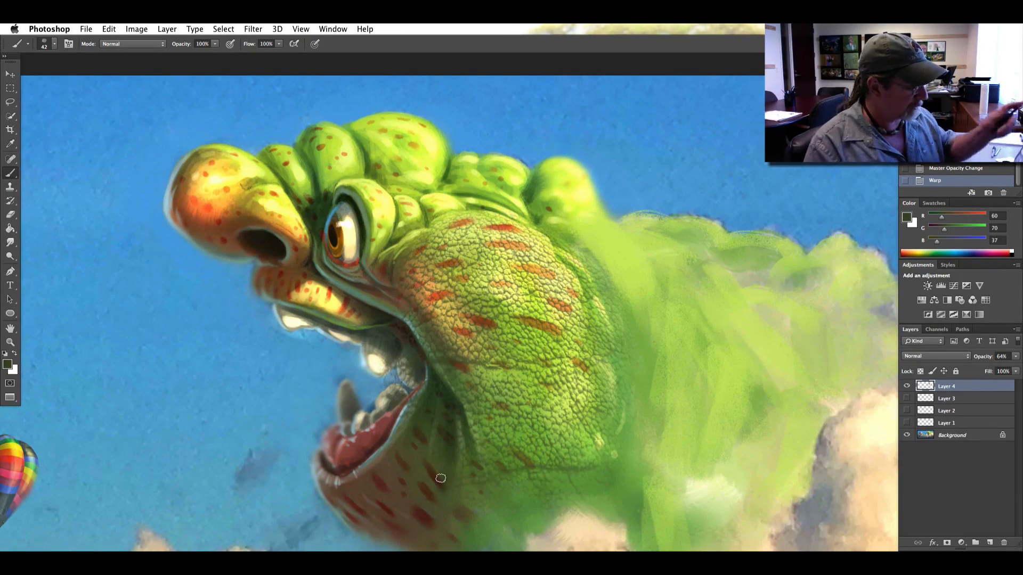
left_click(10, 214)
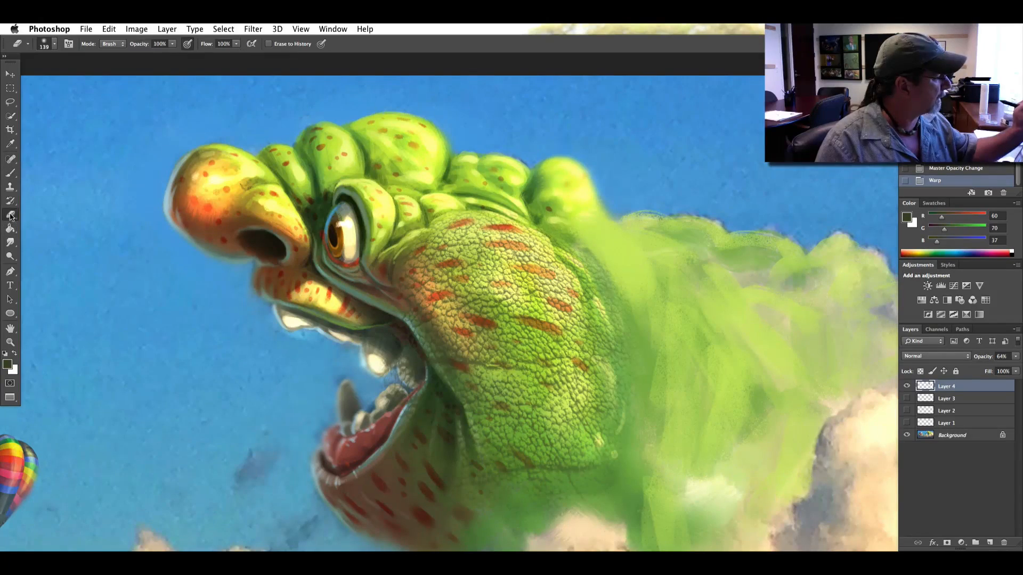
left_click(54, 44)
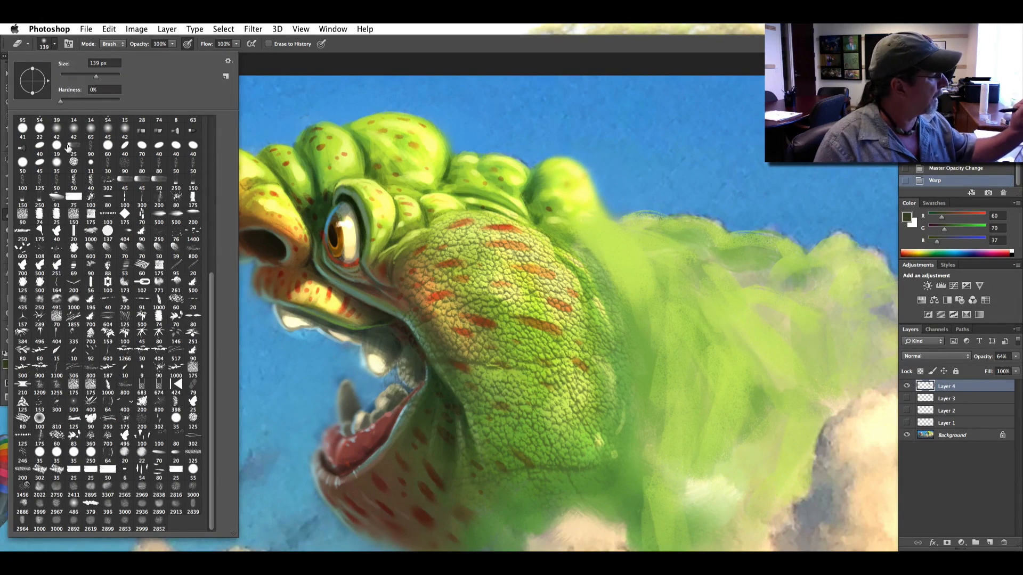
left_click_drag(212, 284, 211, 126)
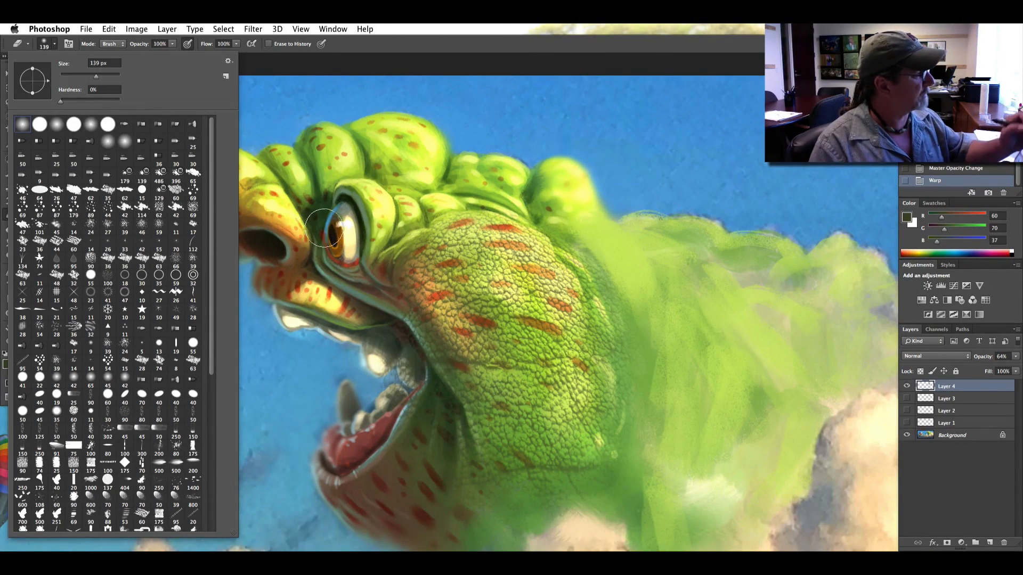
left_click(360, 338)
mouse_move(360, 338)
left_mouse_down()
mouse_move(428, 427)
mouse_move(354, 293)
left_mouse_up()
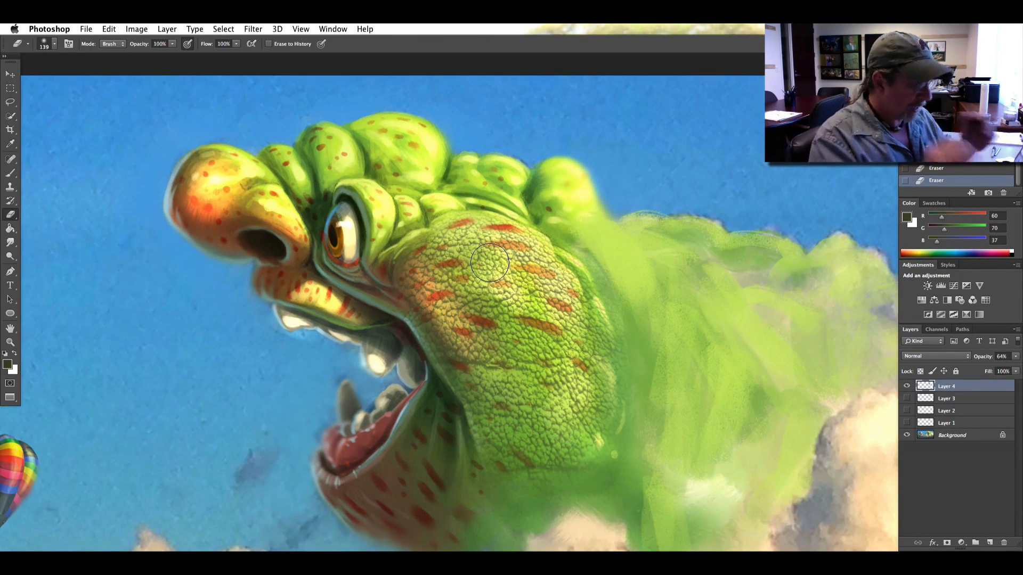
- Lower the opacity of Layer 4's scale texture to 50%
key("super+minus")
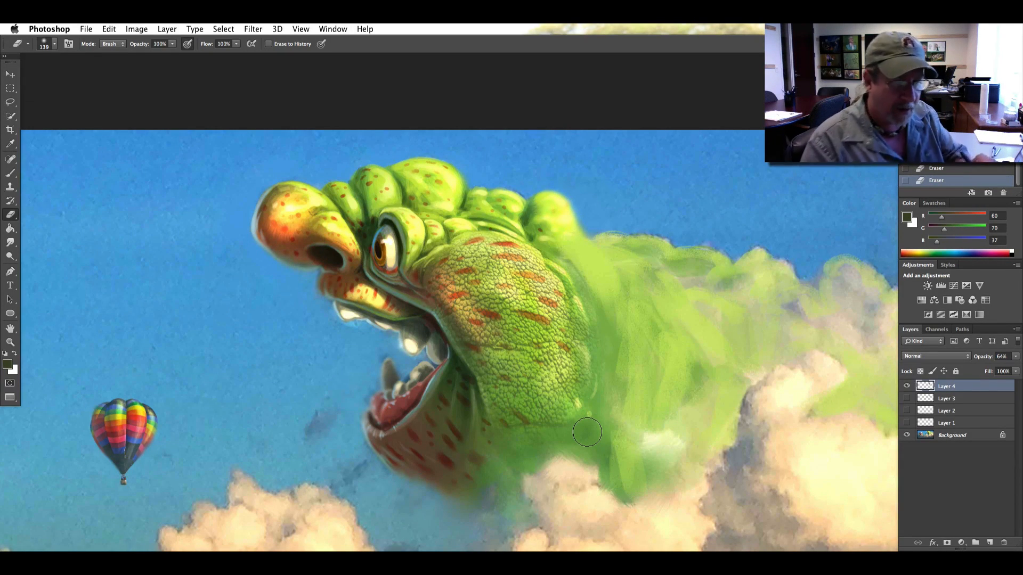
left_click(1015, 357)
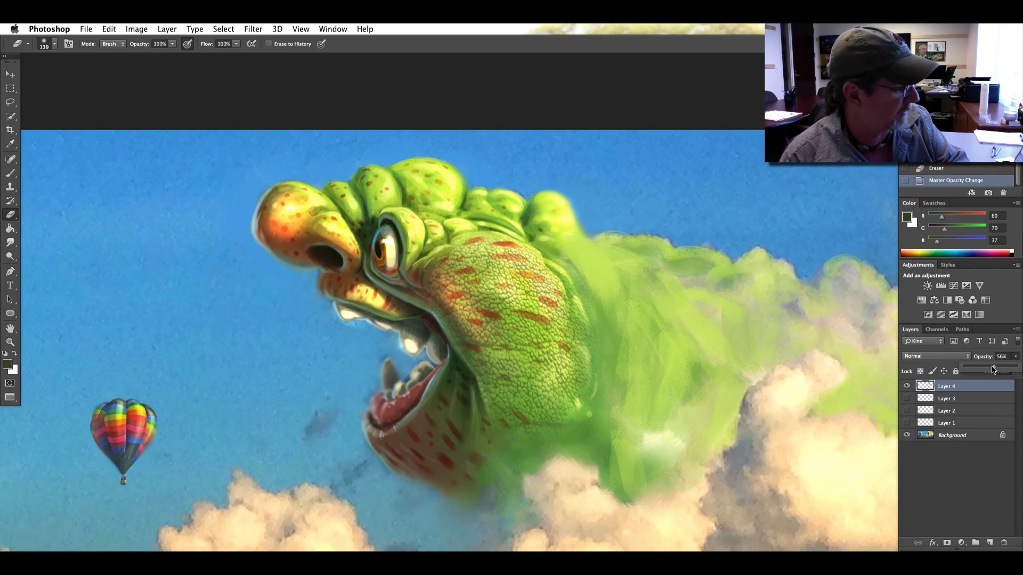
left_click_drag(992, 369, 987, 382)
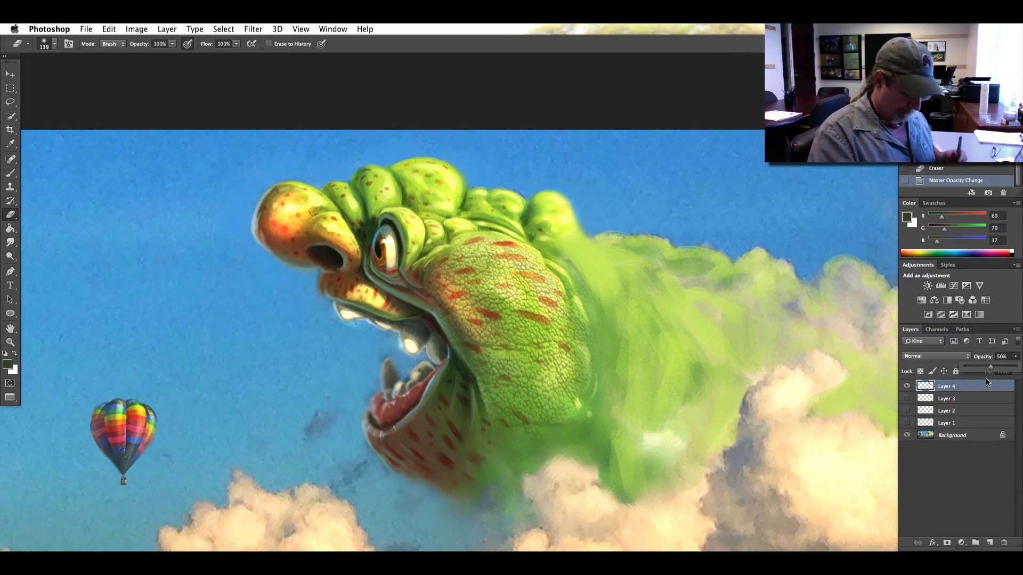
- Add a new layer for highlights and set the foreground color to pale yellow fbf9b5
key("super+plus")
key("b")
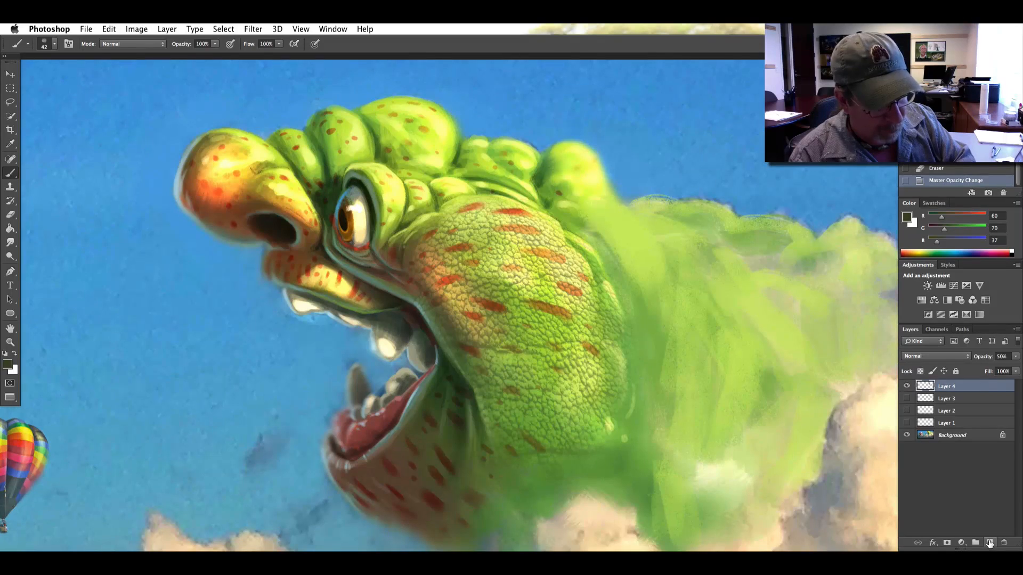
left_click(989, 543)
left_click(8, 366)
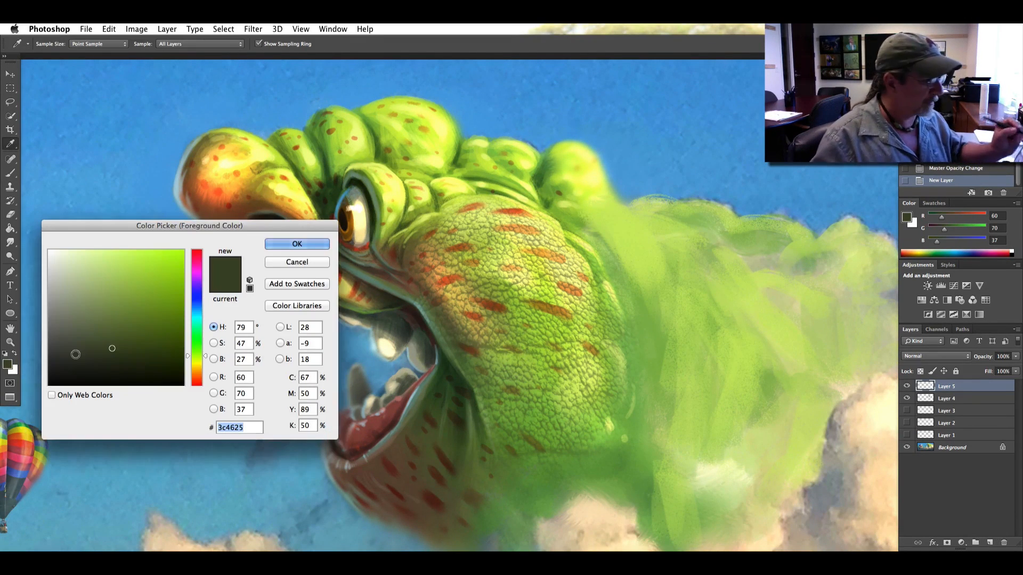
left_click(576, 266)
left_click_drag(88, 252, 86, 251)
left_click_drag(193, 363, 192, 364)
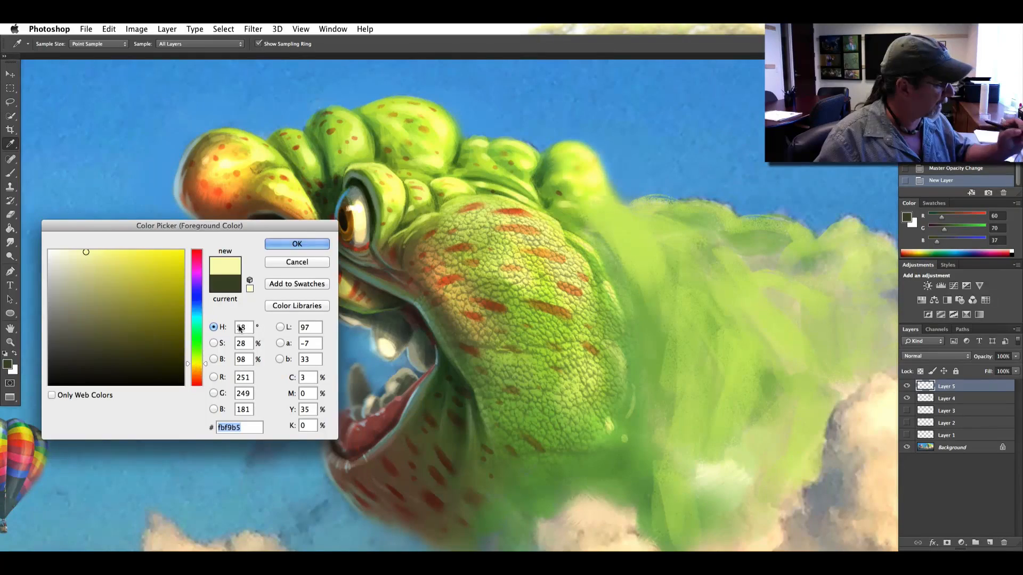
left_click(297, 244)
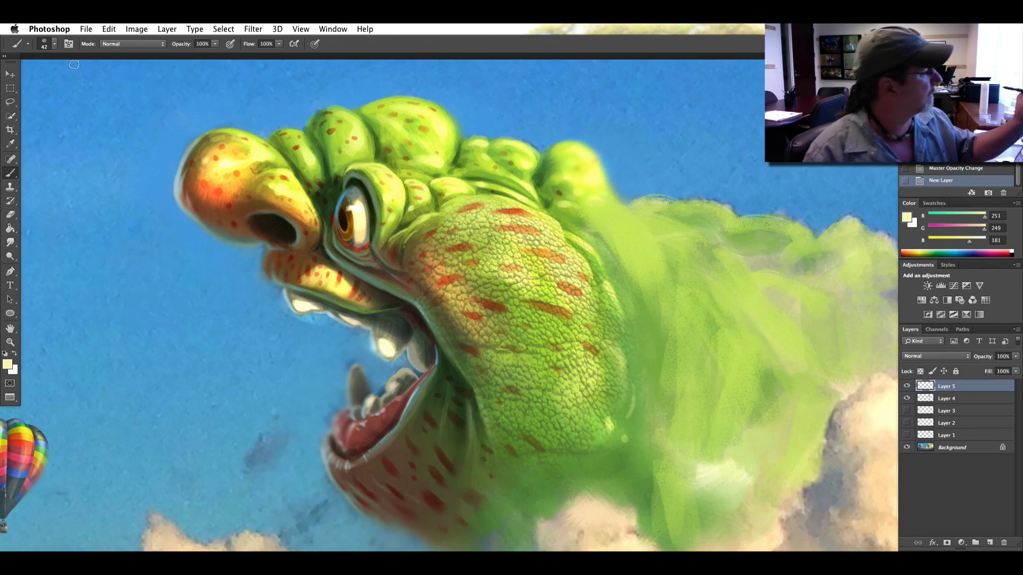
- Paint pale yellow highlights on individual cheek scales using the small 9 px brush tip set to 8 px
left_click(54, 45)
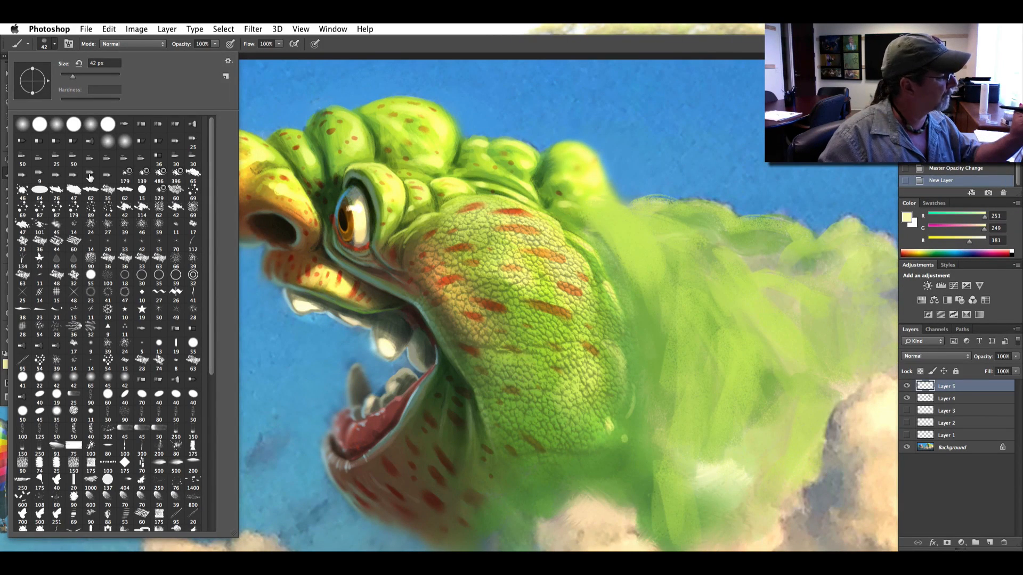
left_click(90, 176)
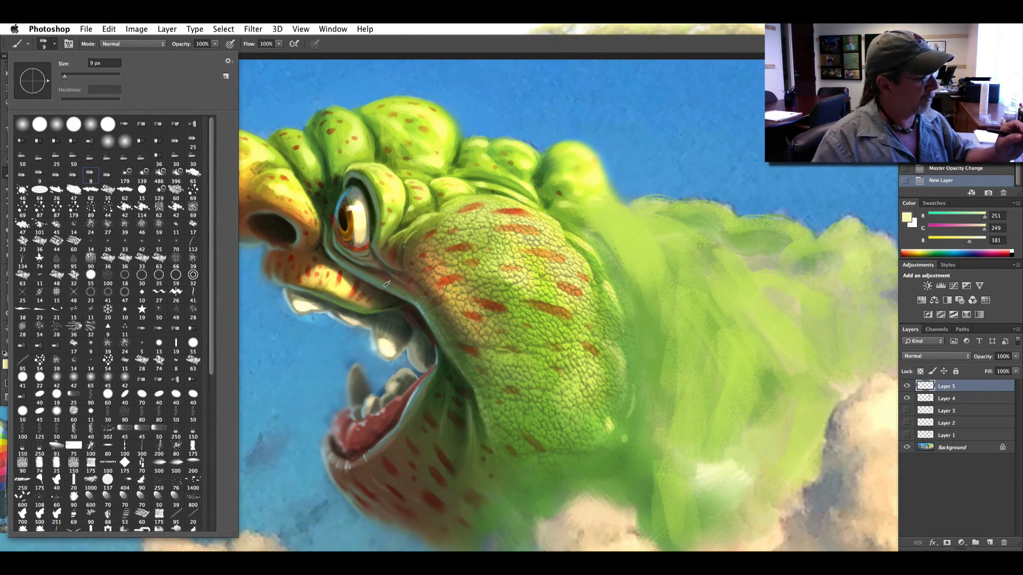
left_click_drag(65, 76, 63, 76)
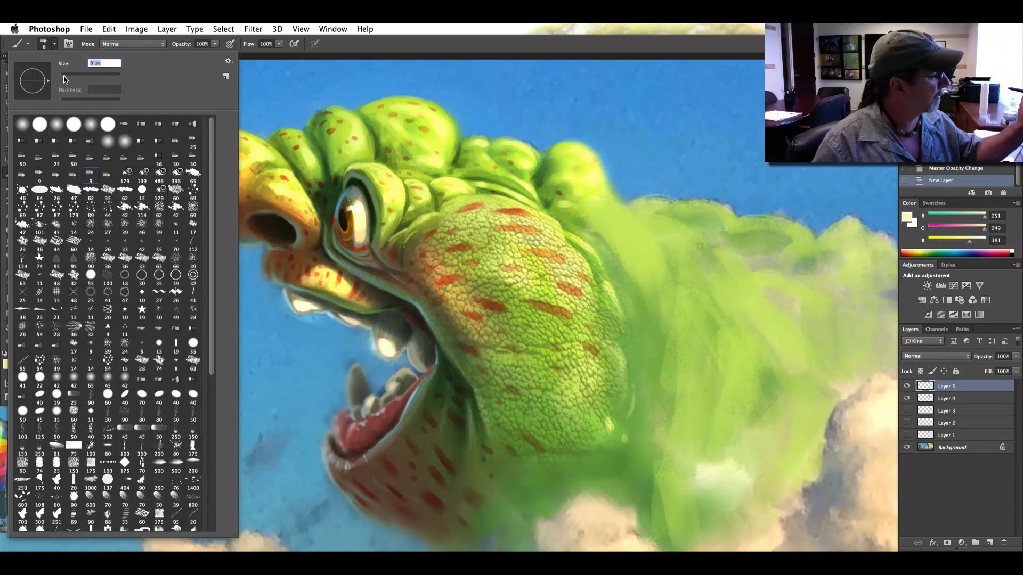
left_click(381, 56)
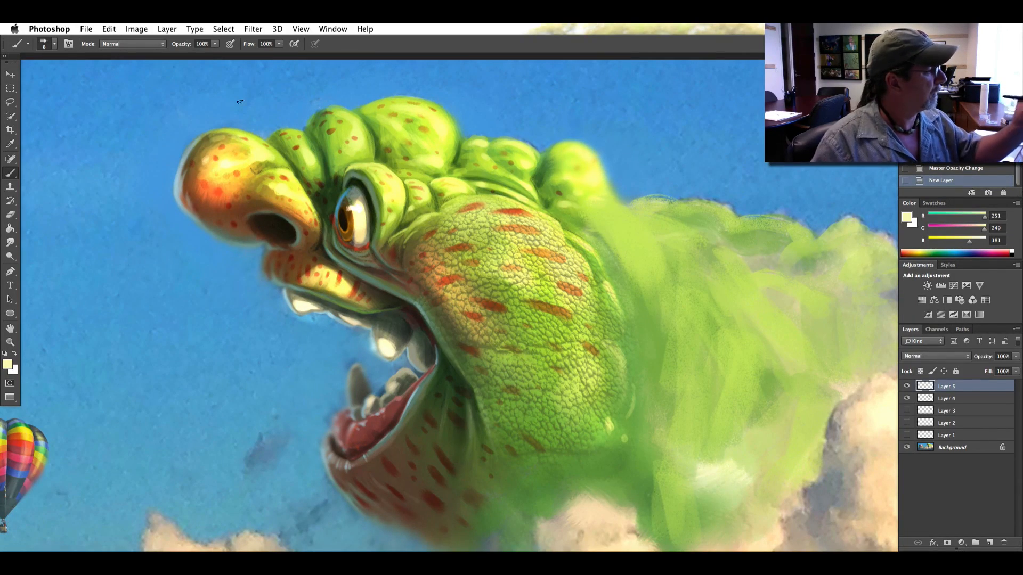
key("super+plus")
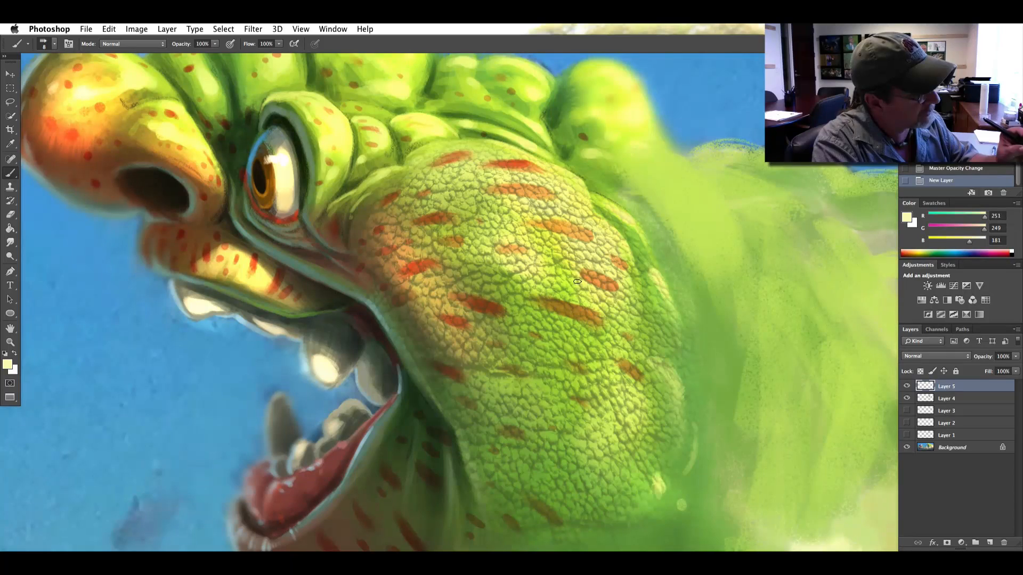
left_click_drag(577, 287, 565, 287)
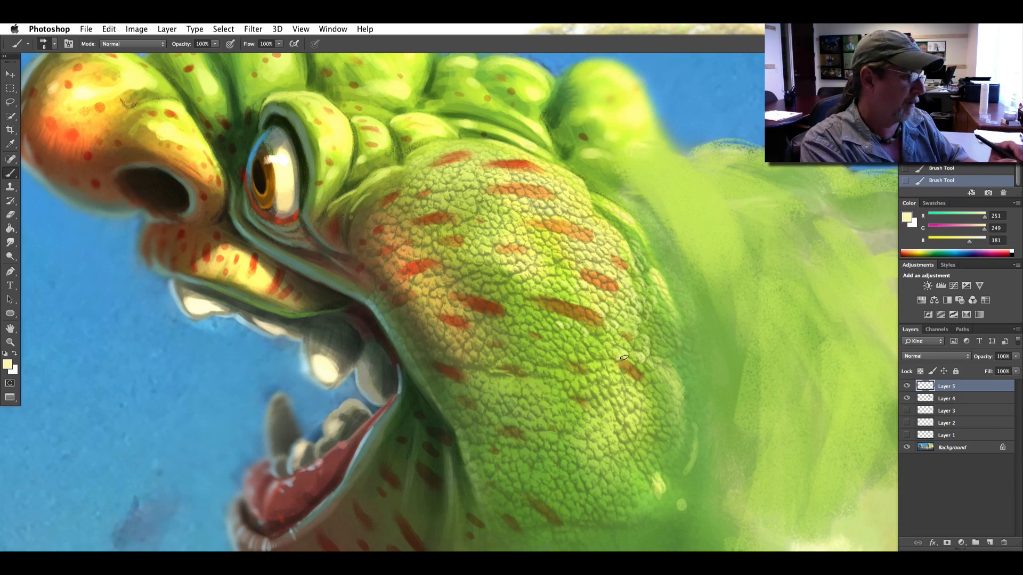
- Hide Layers 5 and 4 and show Layers 2 and 1 with the earlier scales and highlights
left_click(906, 423)
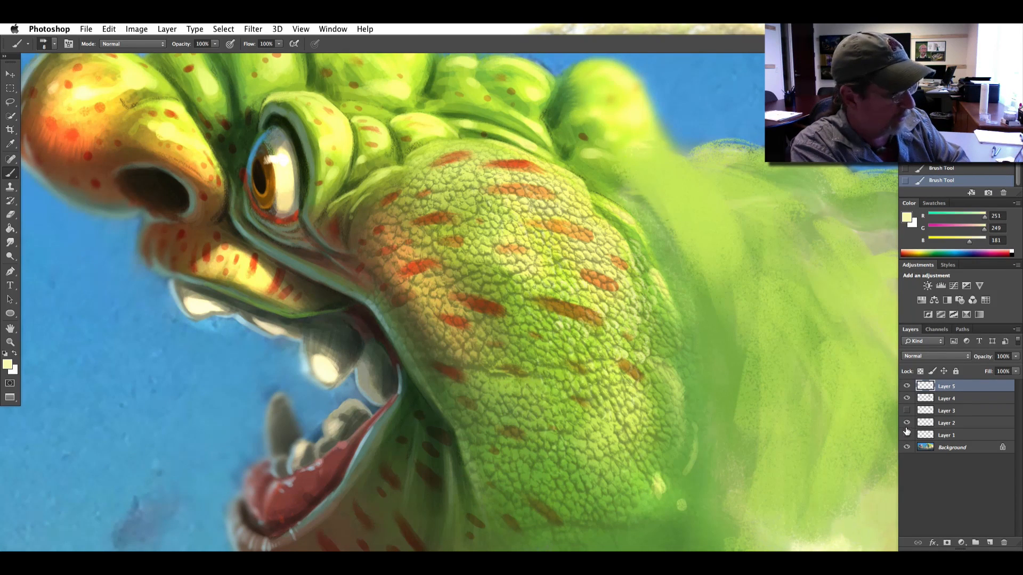
left_click(906, 386)
left_click(906, 398)
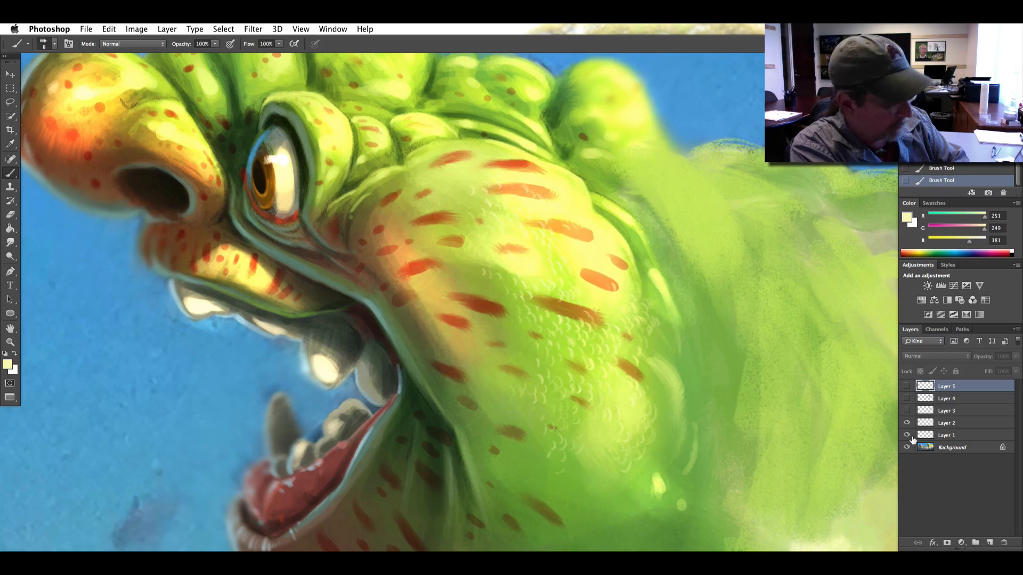
left_click(906, 435)
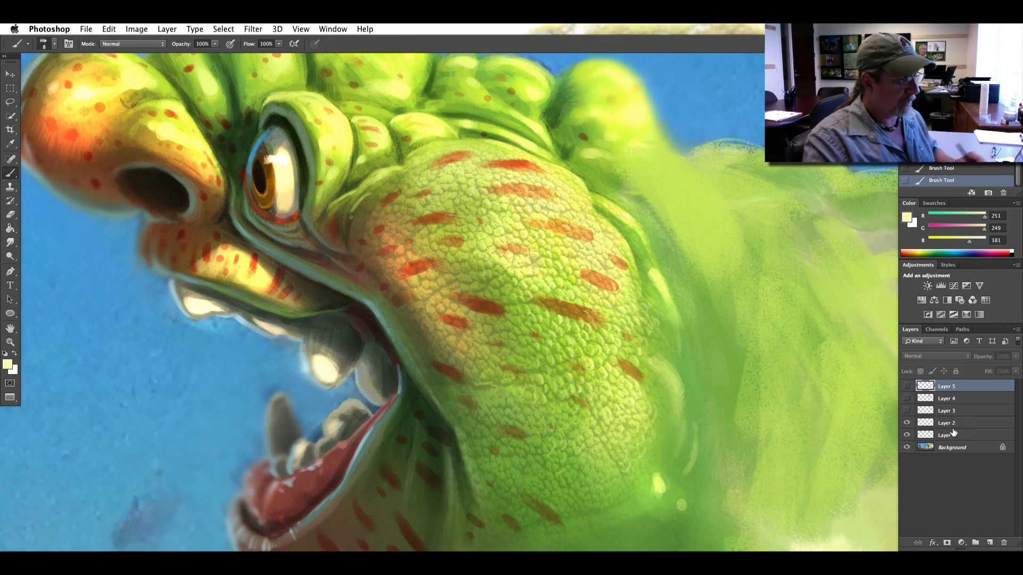
- Duplicate Layer 1 to strengthen the scales and set the copy's opacity to 50%
left_click_drag(941, 436, 989, 540)
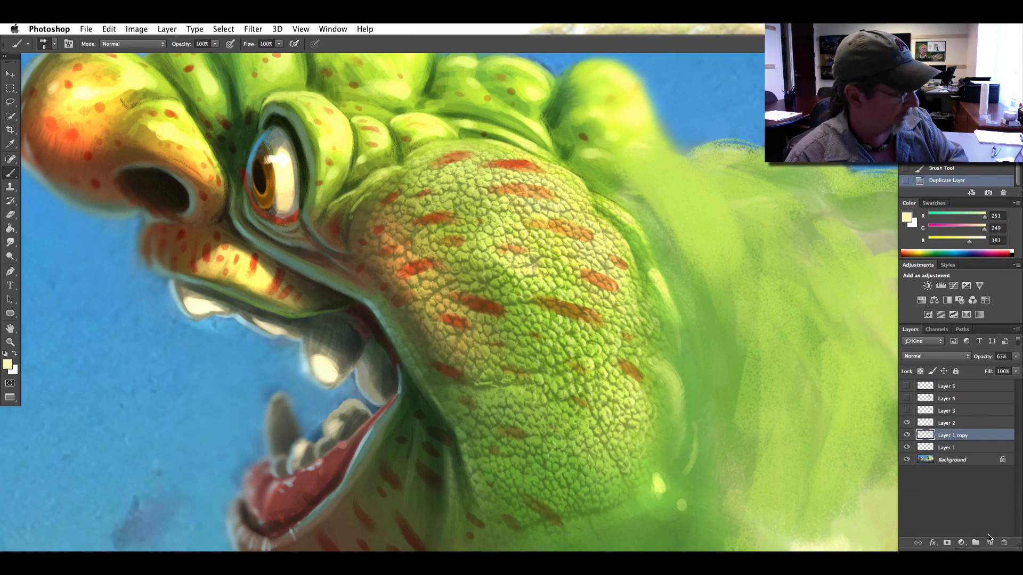
left_click_drag(1015, 357, 983, 363)
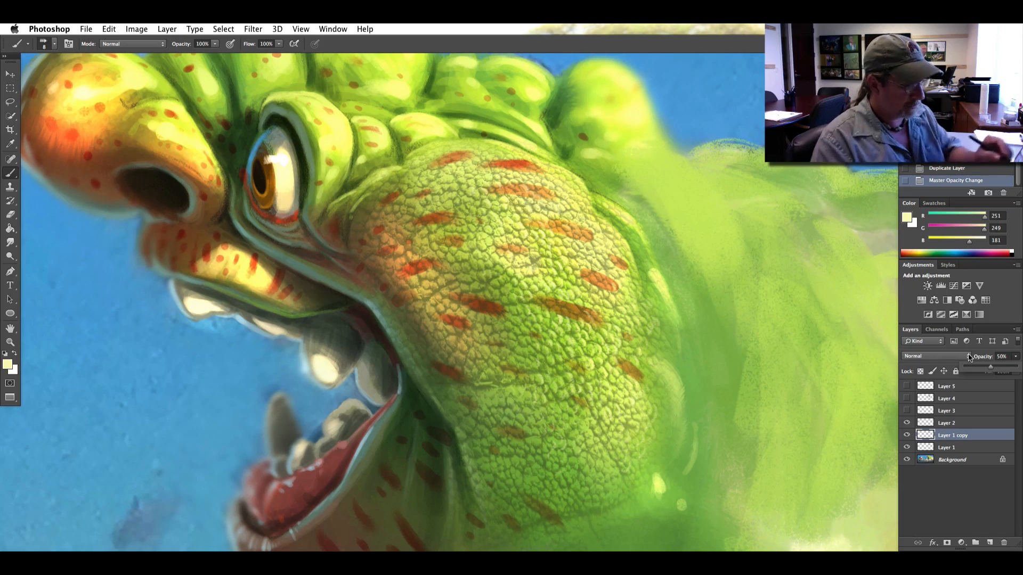
key("super+minus")
key("super+minus")
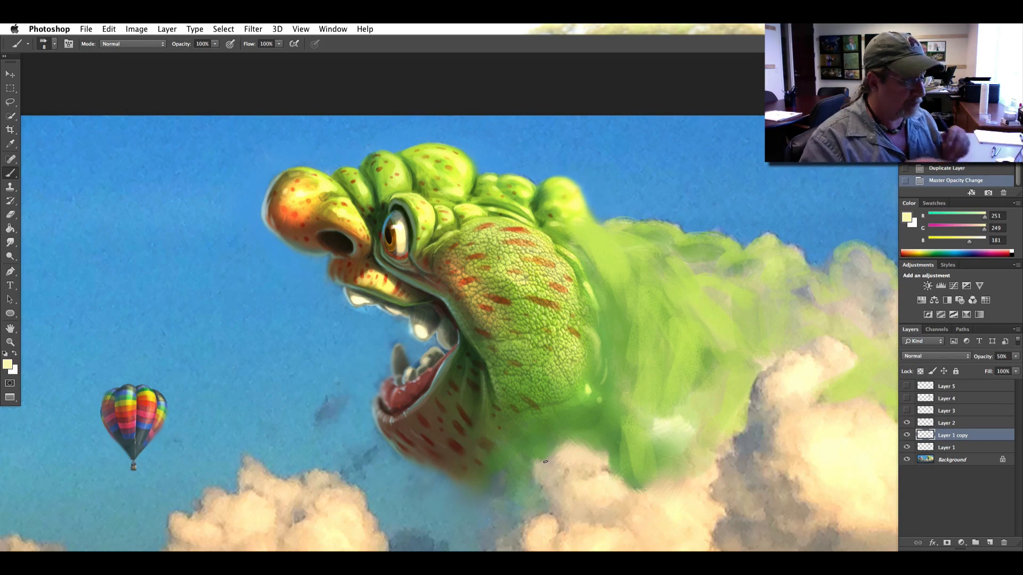
- Choose the 2838 px wrinkled-skin texture brush and set its size to 1000 px
left_click(54, 44)
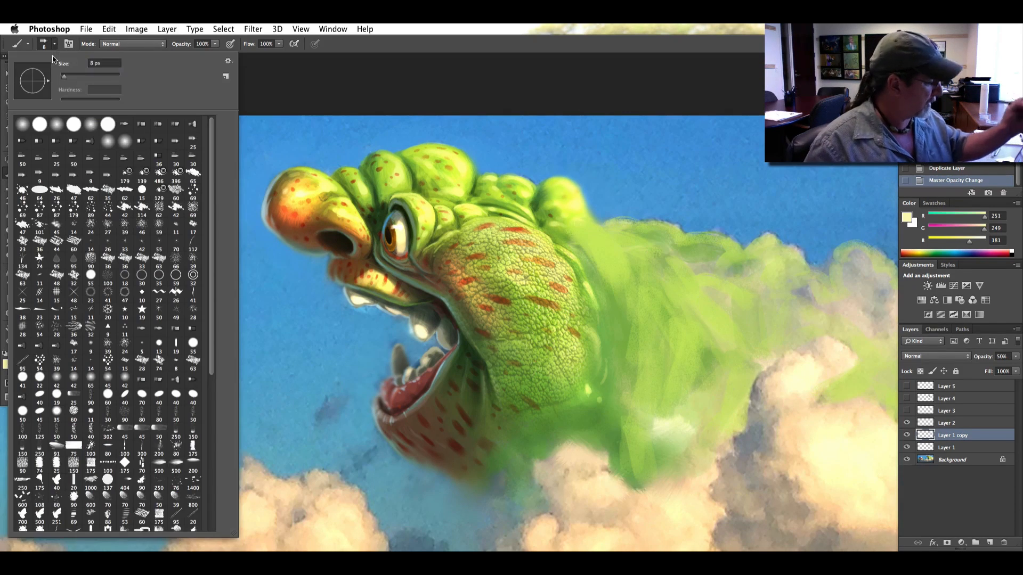
left_click_drag(209, 358, 222, 542)
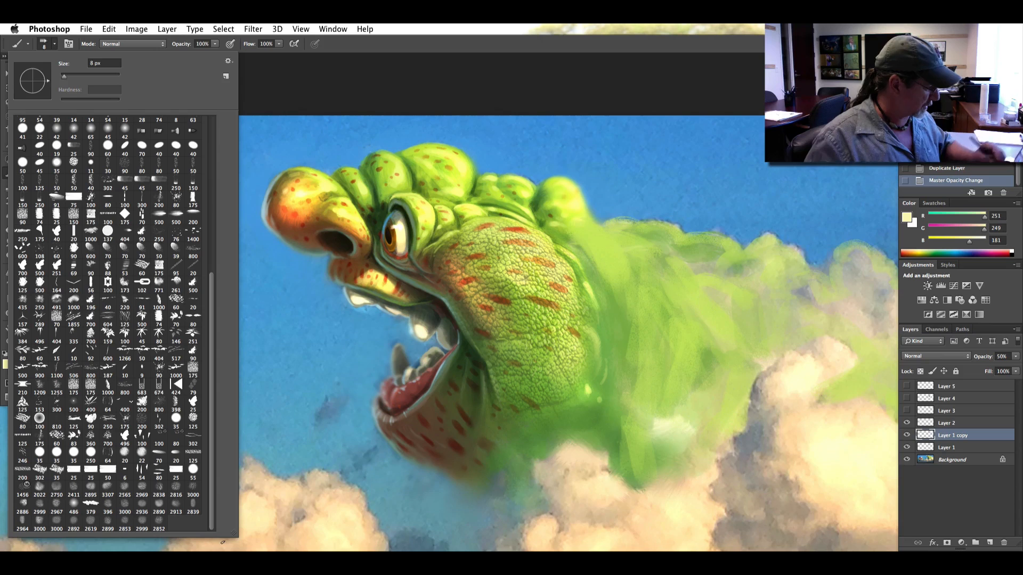
left_click(159, 486)
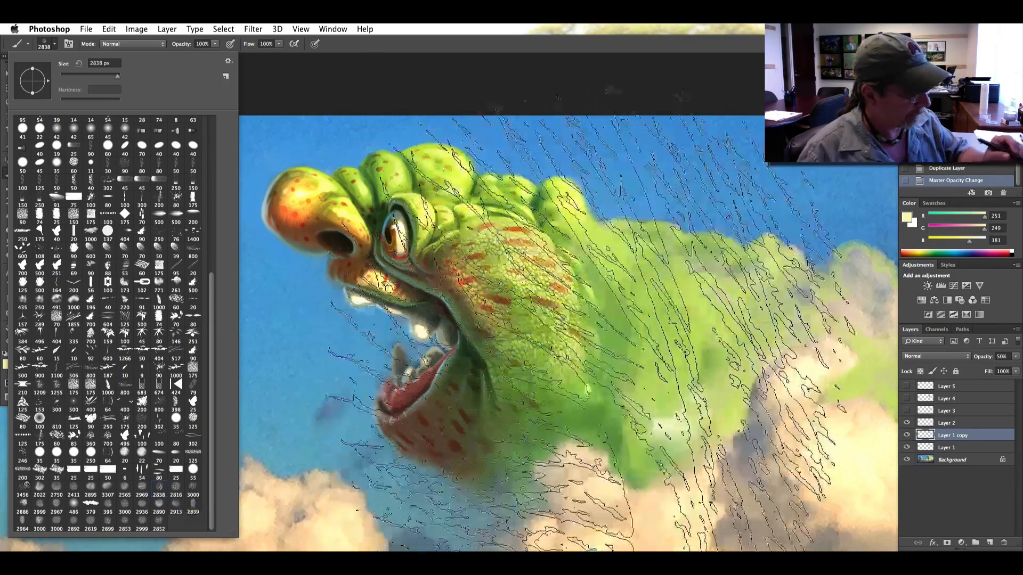
left_click_drag(117, 77, 113, 79)
type("1000")
key("Return")
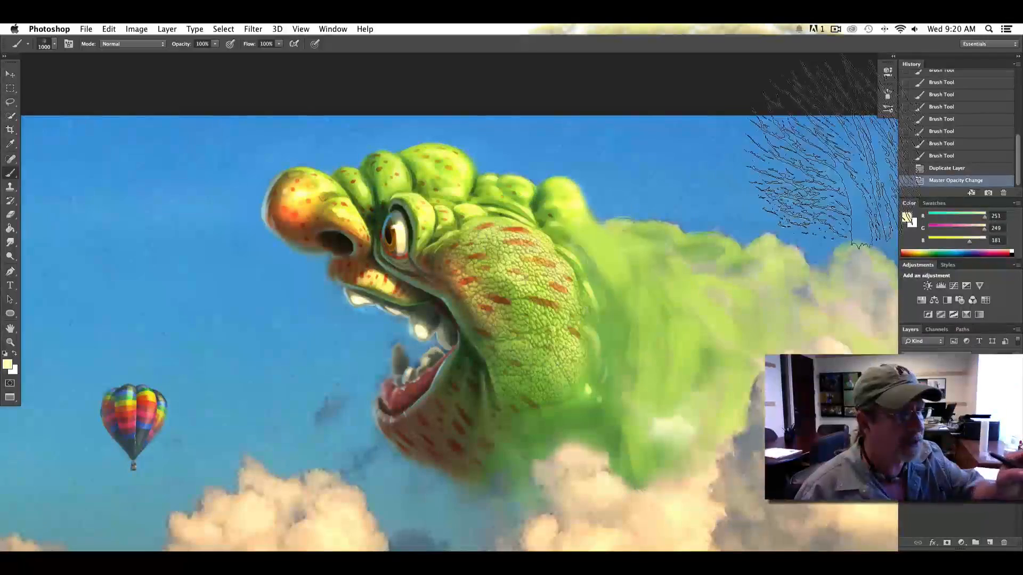
- Rotate the wrinkle brush to -23° and stamp dark green skin folds behind the creature's cheek on a new layer
left_click(887, 95)
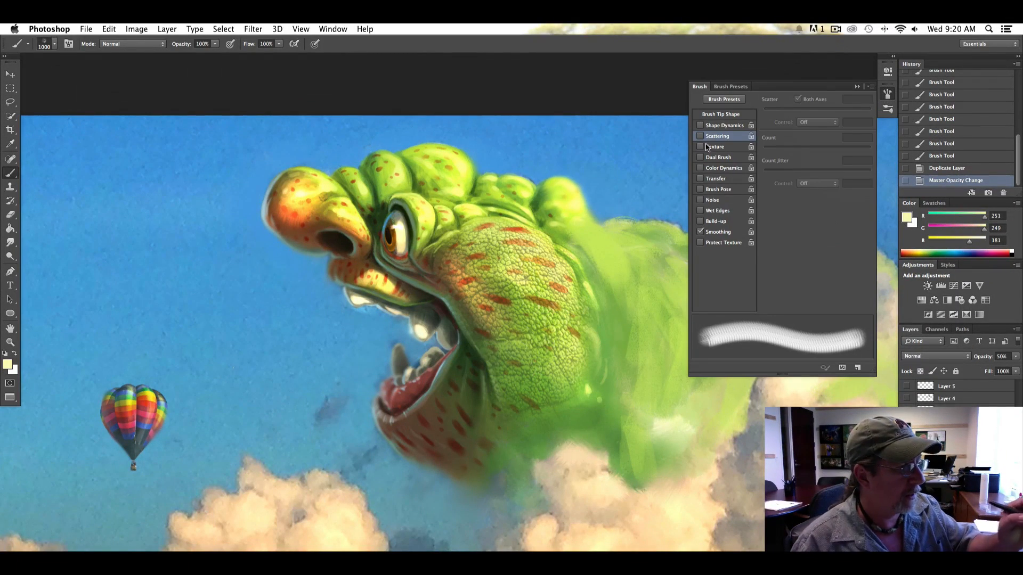
left_click(710, 118)
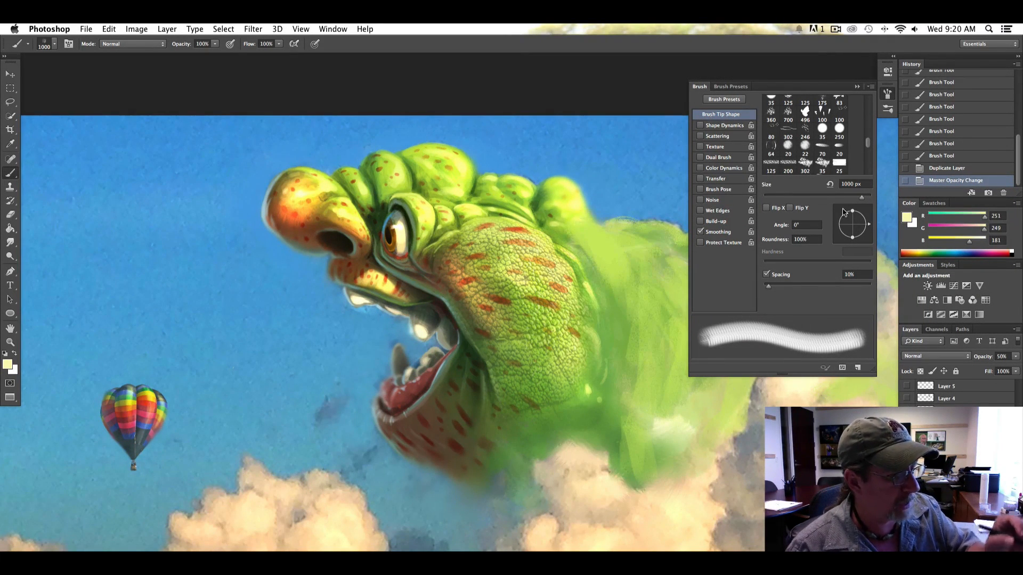
left_click_drag(868, 224, 867, 231)
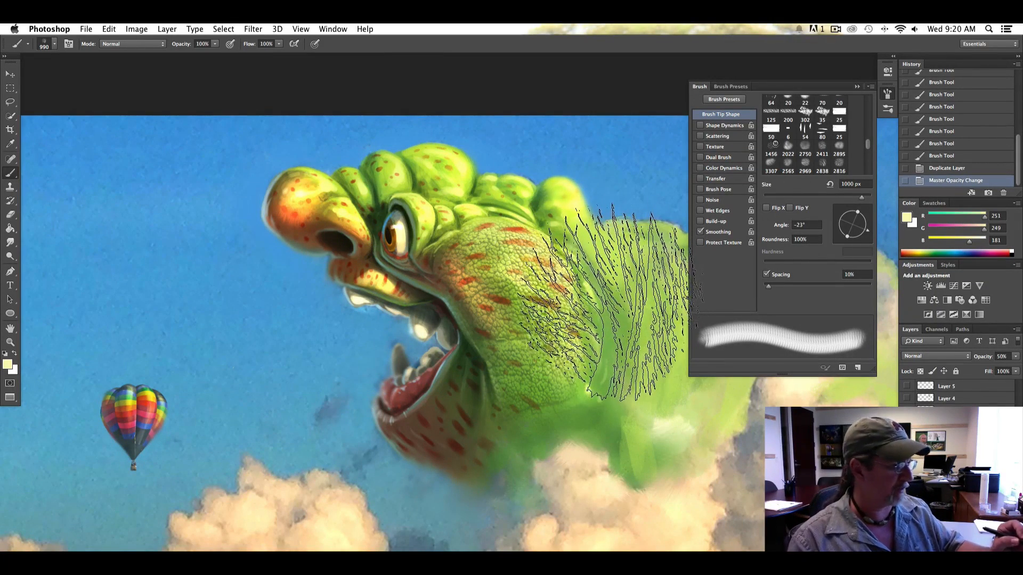
left_click(857, 86)
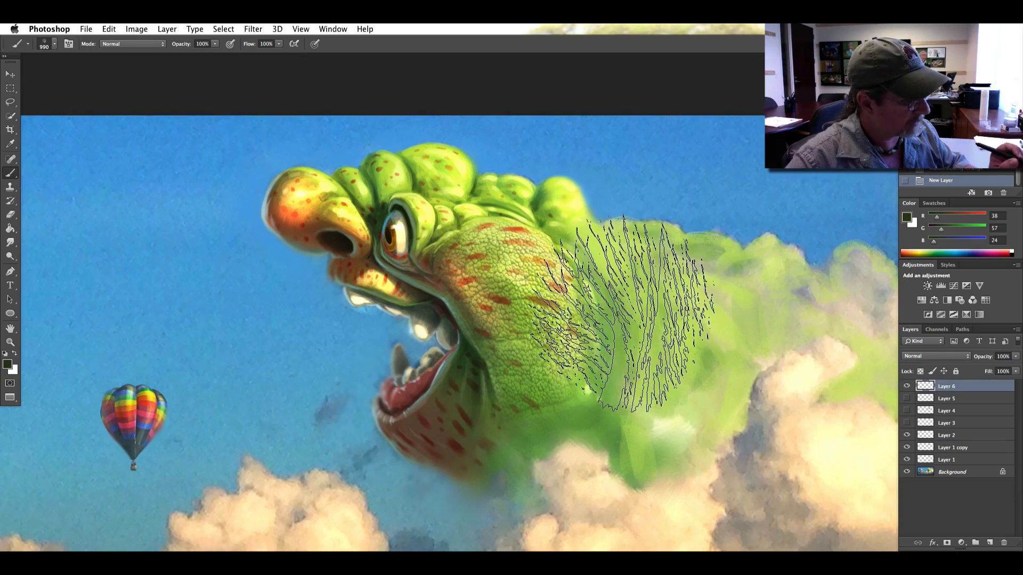
left_click(622, 317)
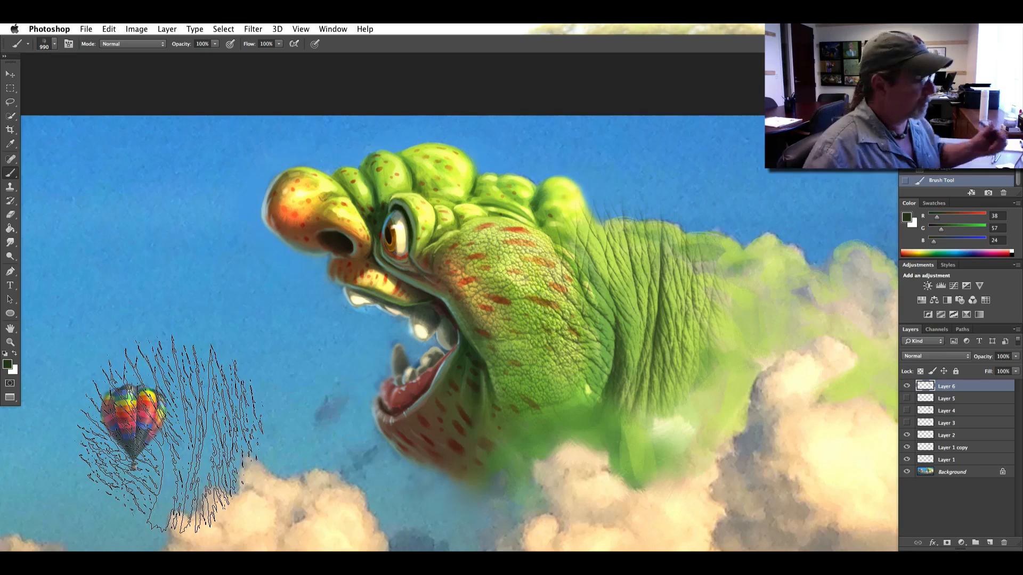
- Warp the wrinkle layer, pulling its upper edge and far upper corner down to the outline of the creature's neck
left_click(86, 30)
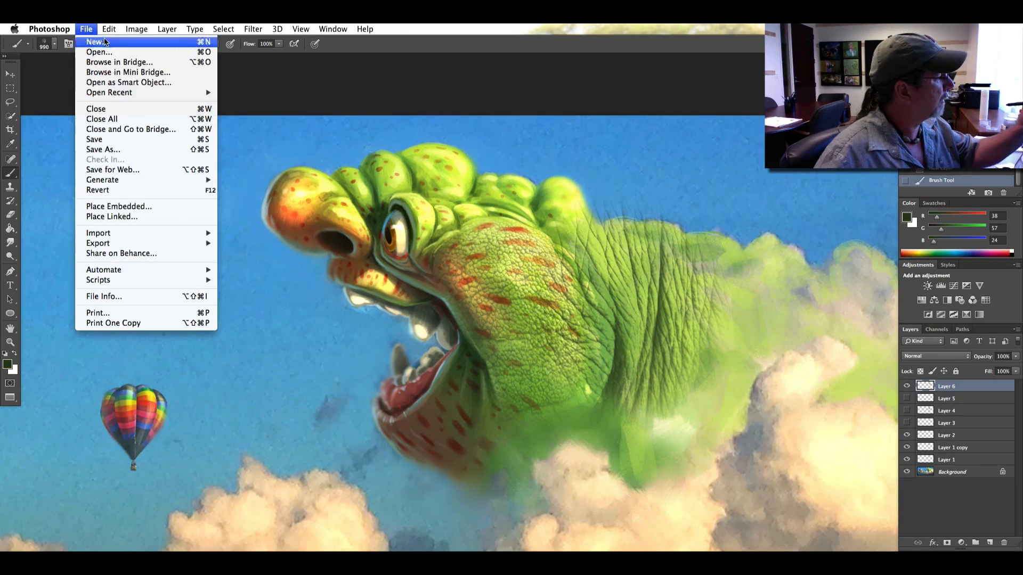
mouse_move(110, 31)
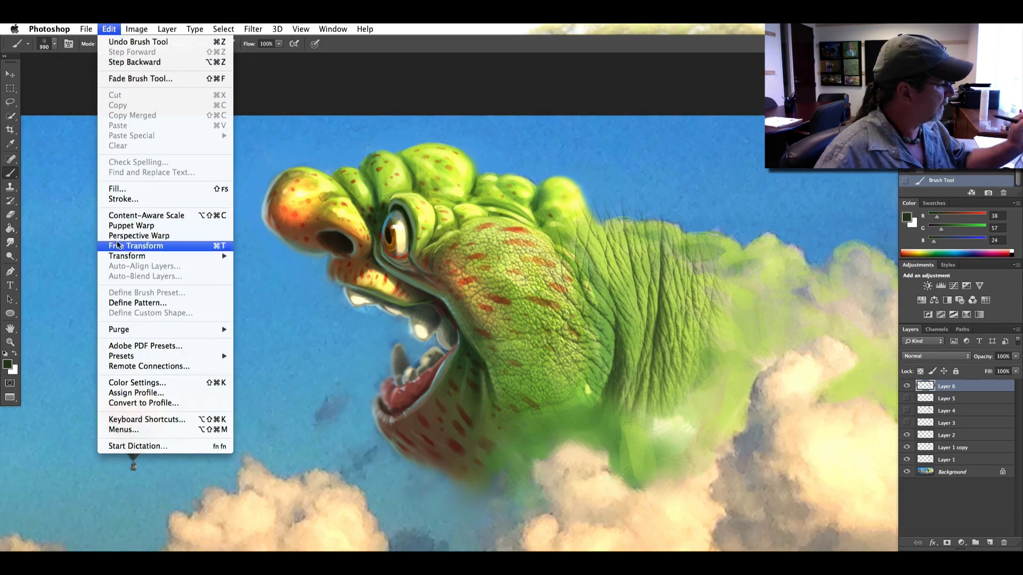
mouse_move(121, 257)
left_click(253, 323)
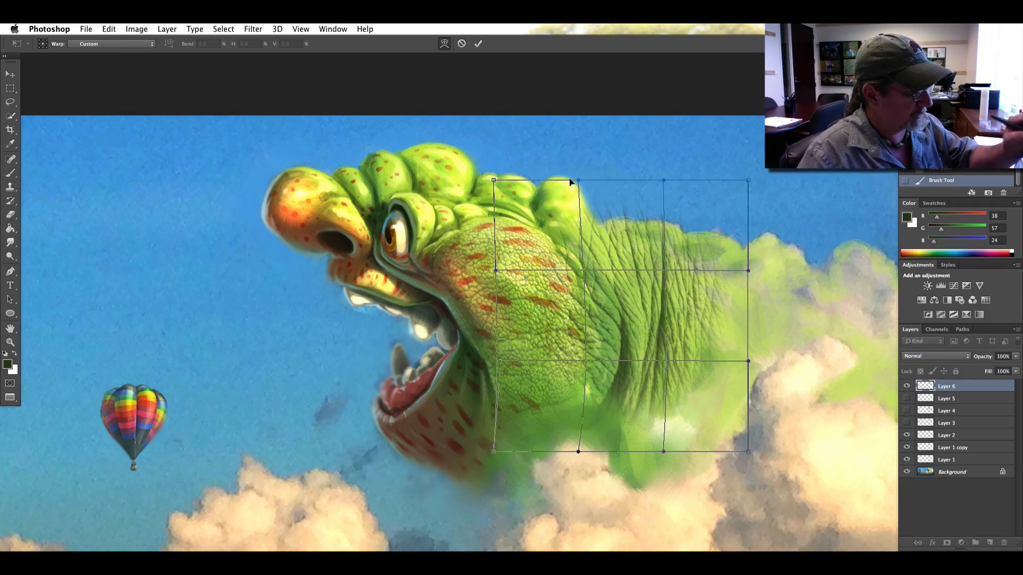
left_click_drag(748, 180, 688, 198)
left_click_drag(577, 179, 524, 215)
left_click_drag(663, 180, 629, 220)
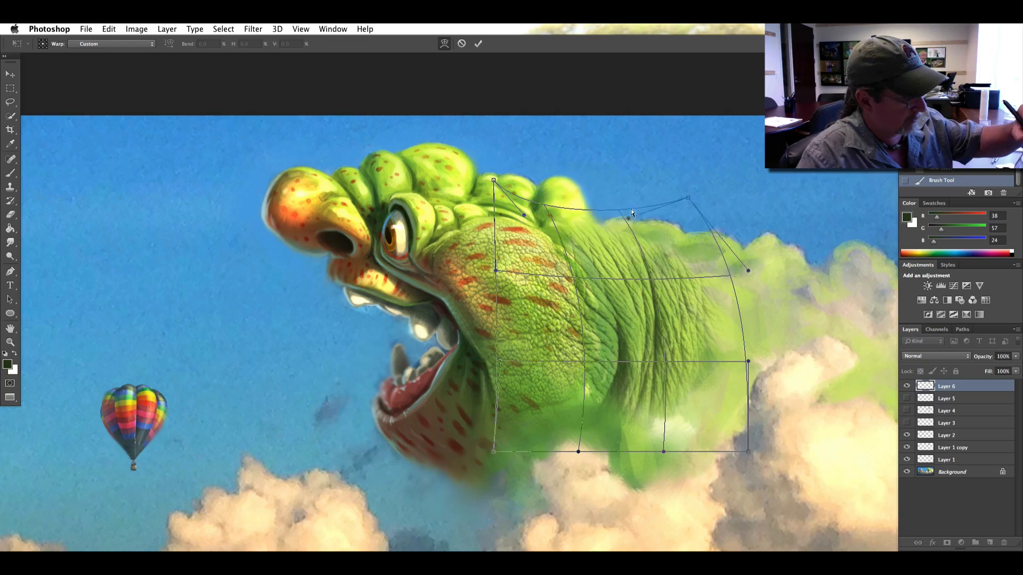
- Bend the inside of the warp mesh and pull its lower cheek-side corner outward so the folds curve around the cheek
left_click_drag(527, 230, 526, 244)
left_click_drag(516, 321, 522, 321)
left_click_drag(601, 312, 589, 273)
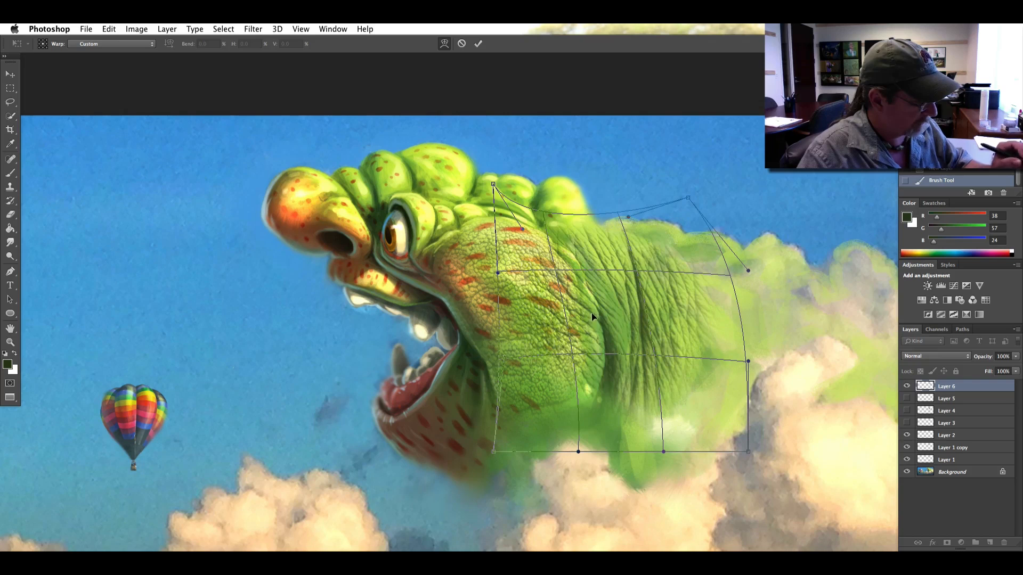
left_click_drag(592, 314, 585, 305)
left_click_drag(494, 452, 459, 421)
mouse_move(582, 401)
left_mouse_down()
mouse_move(593, 391)
mouse_move(580, 392)
left_mouse_up()
left_click_drag(538, 286, 537, 283)
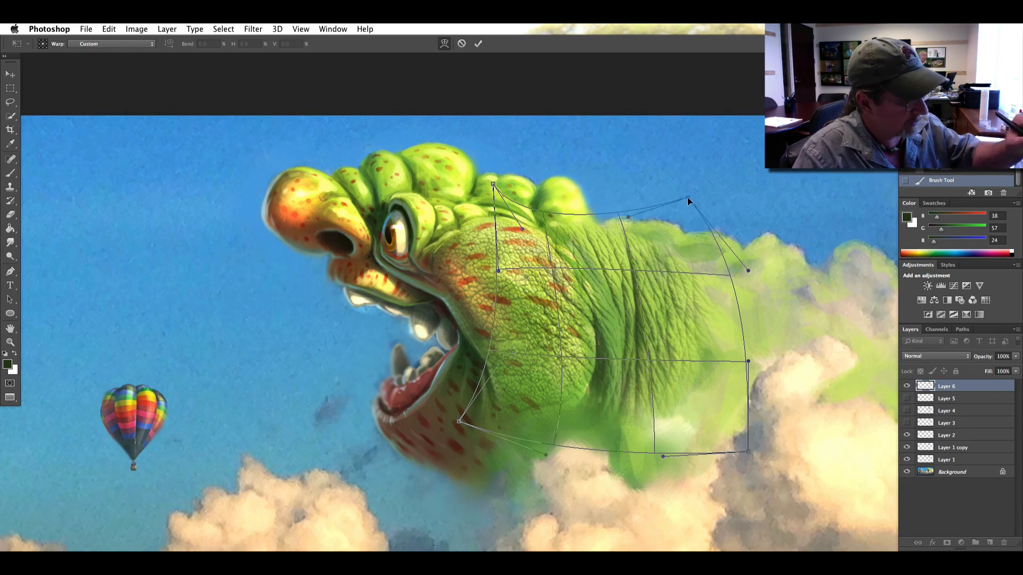
- Draw both upper corners of the warp mesh further inward to the neck contour and apply the warp
left_click_drag(687, 200, 667, 231)
left_click_drag(491, 182, 457, 219)
left_click_drag(664, 232, 567, 303)
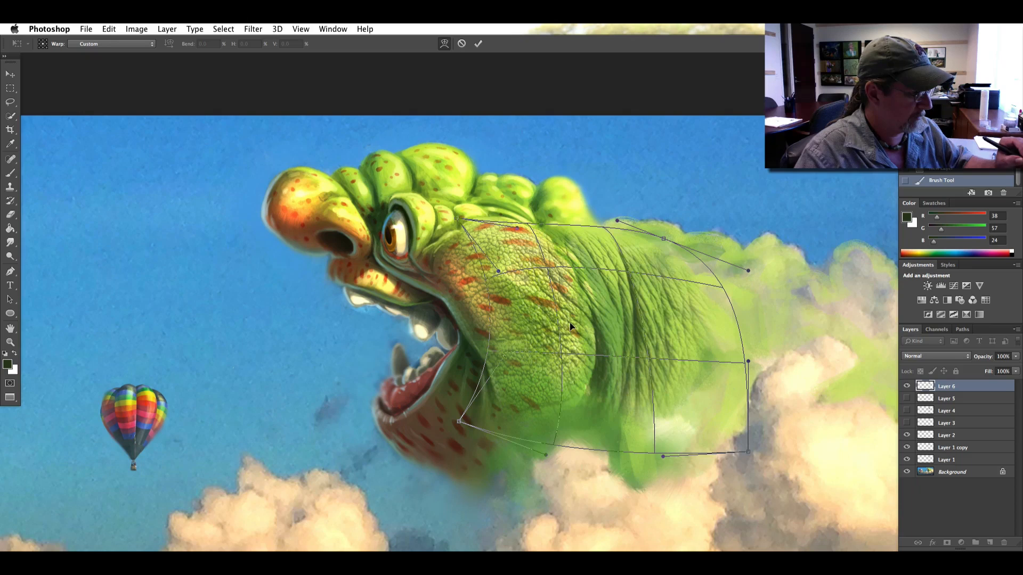
left_click_drag(576, 371, 577, 375)
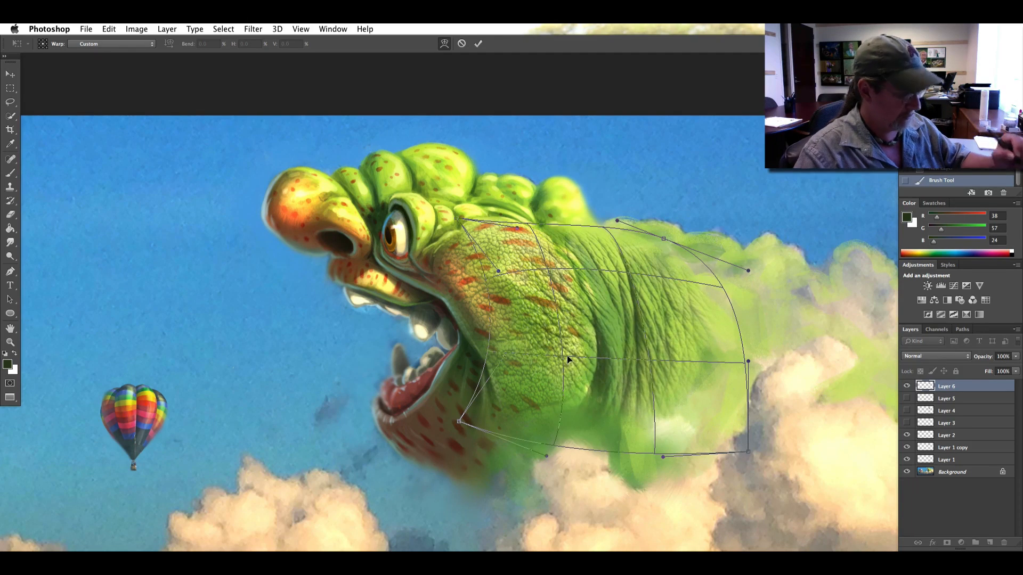
key("Return")
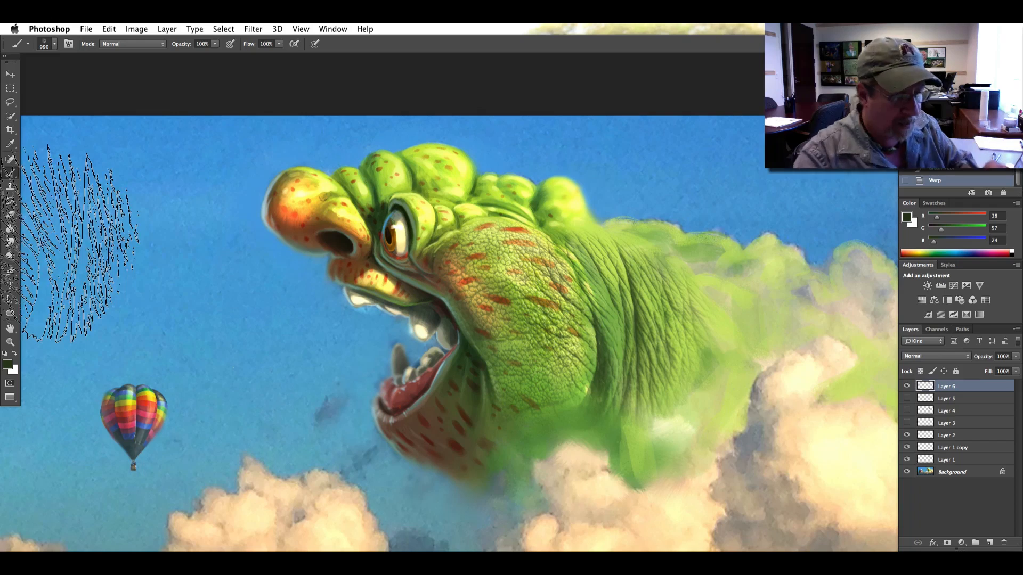
- Add a new layer above the wrinkles and set the foreground to pale yellow, RGB 252, 253, 155, for painting
left_click(988, 543)
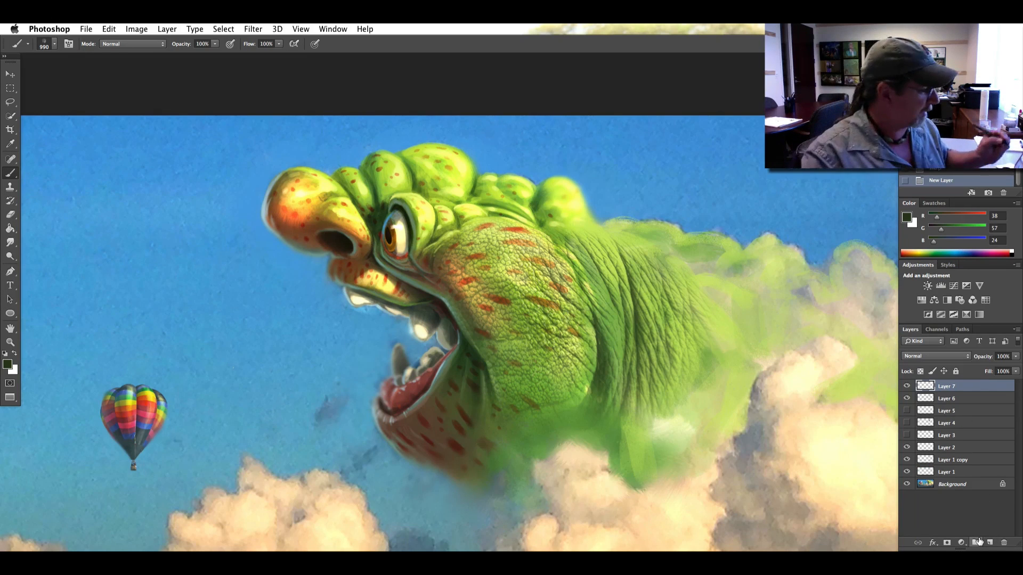
left_click(8, 365)
left_click(575, 202)
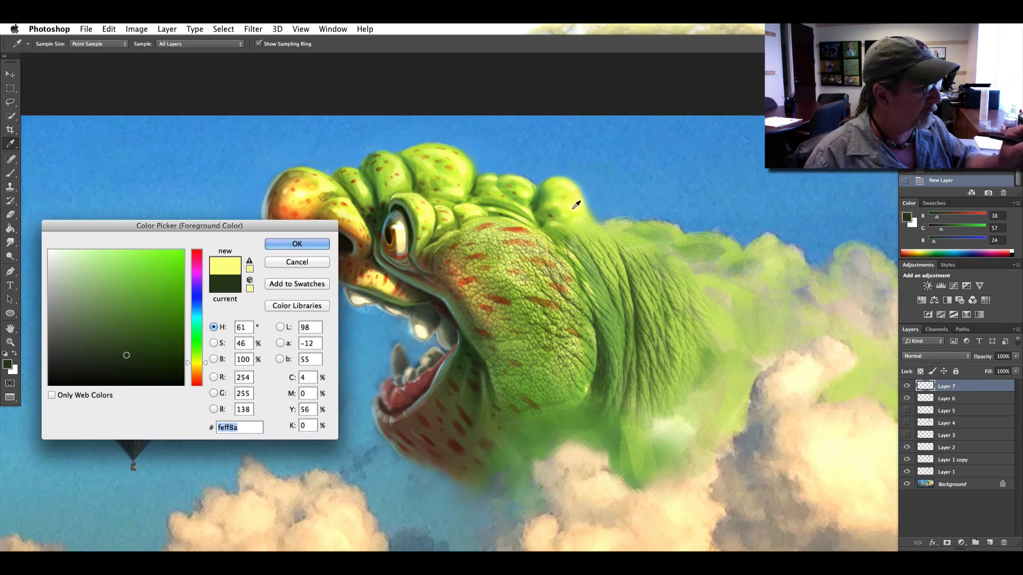
key("Return")
key("b")
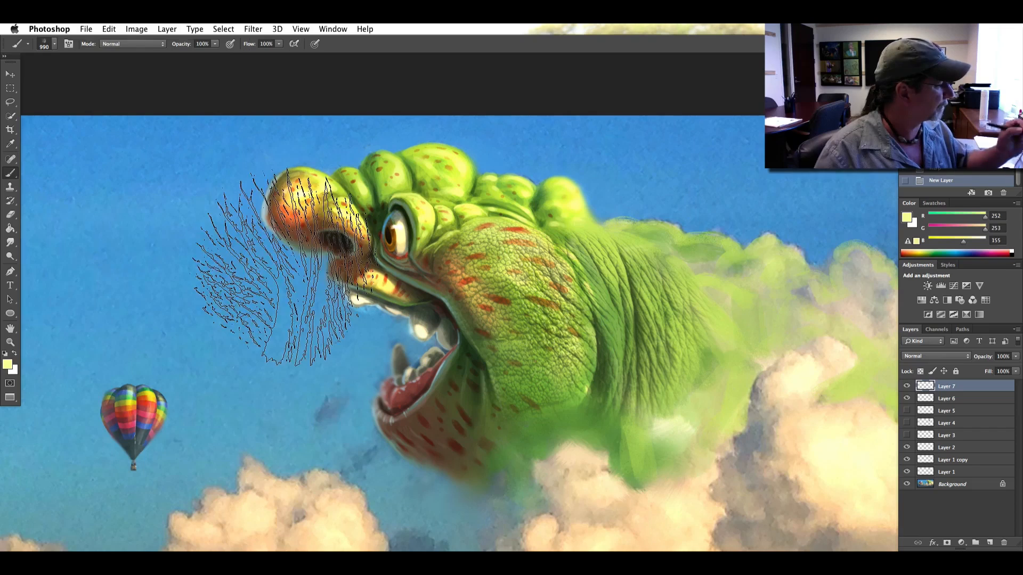
- Choose the small 9 px brush preset and enlarge it to 16 px
left_click(53, 44)
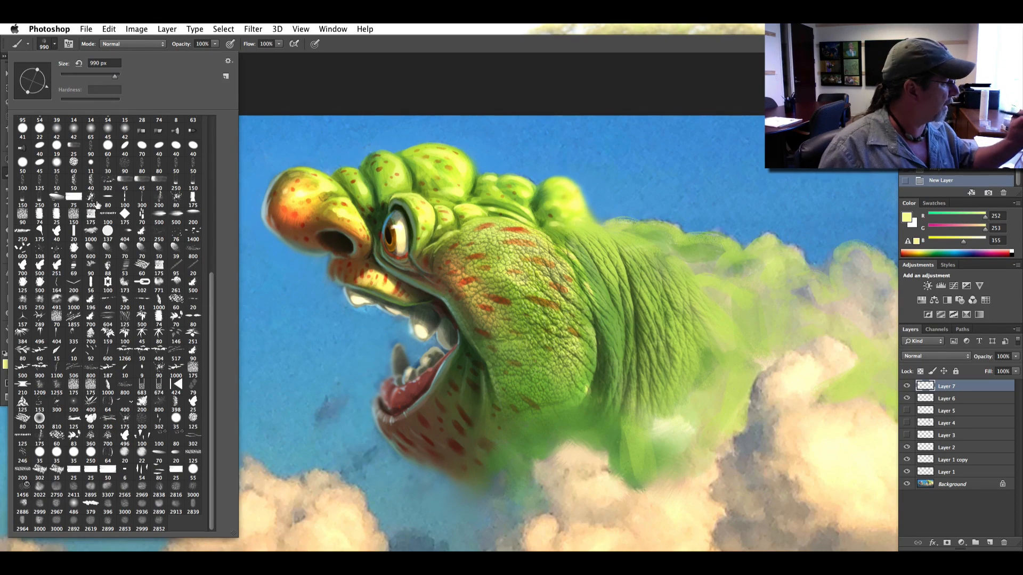
scroll(202, 291, "up", 10)
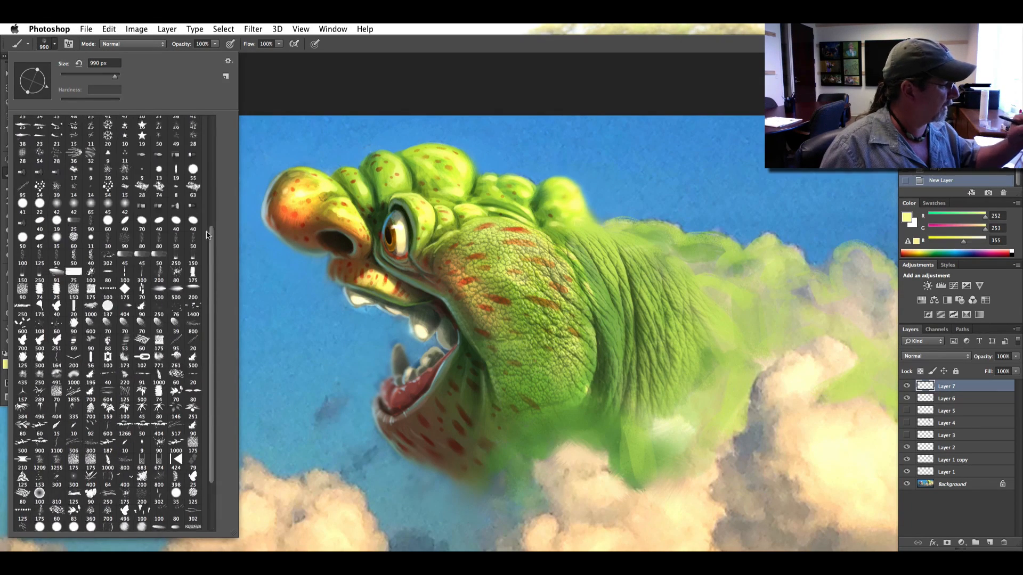
left_click(89, 176)
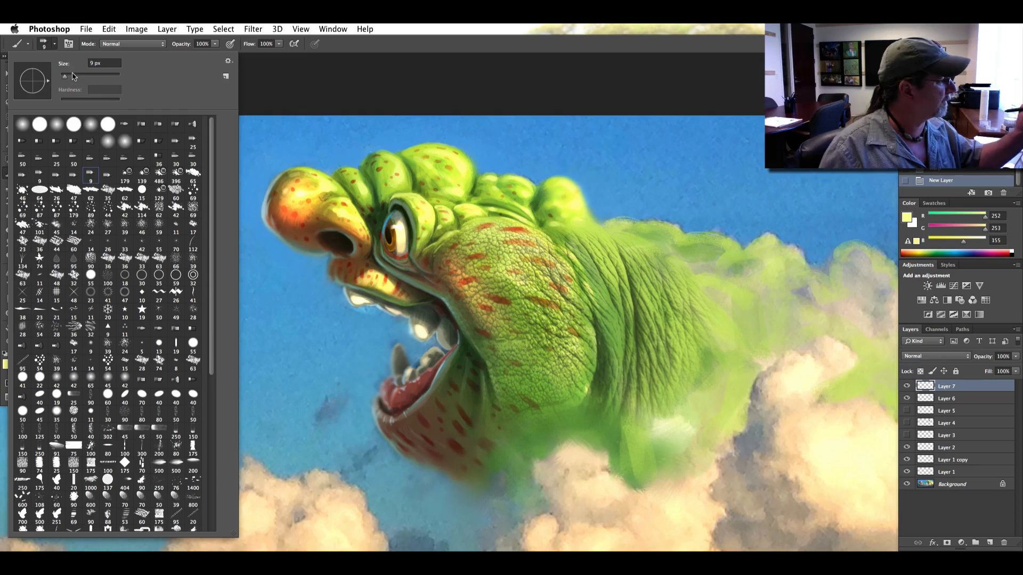
left_click_drag(67, 79, 69, 78)
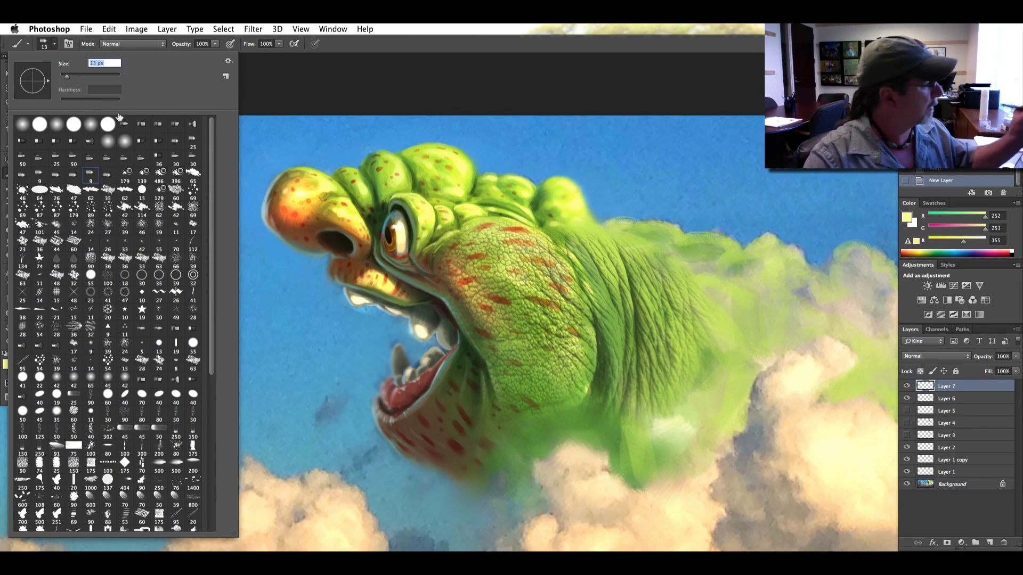
key("Return")
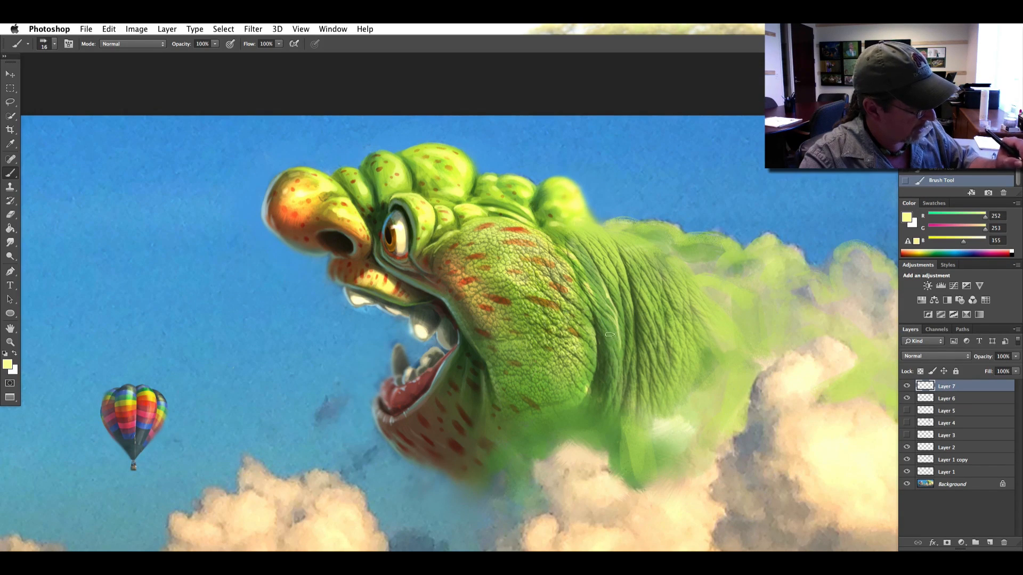
- Paint thin pale yellow highlights along the ridges of the neck folds behind the cheek on Layer 7
key("super+equal")
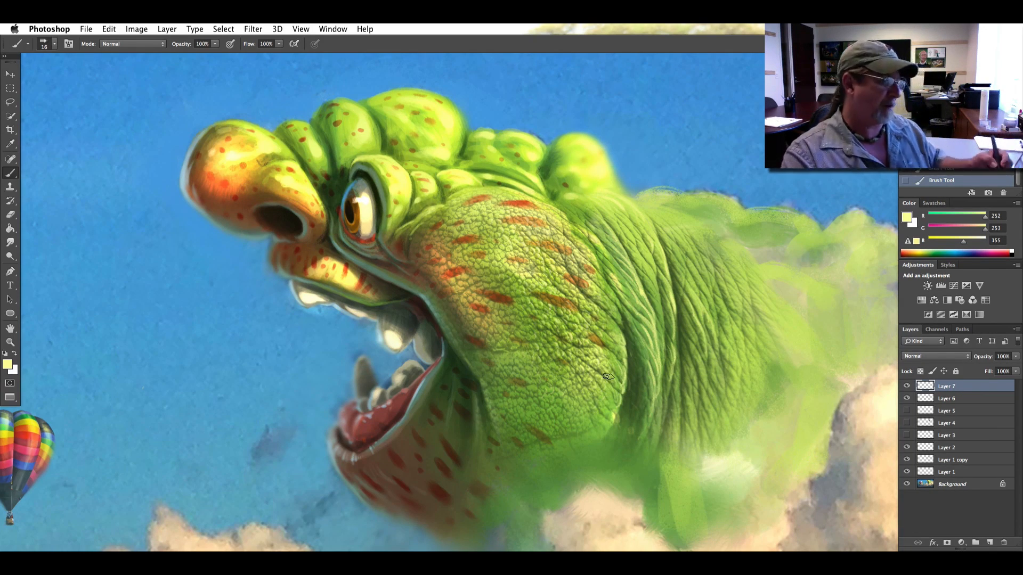
left_click_drag(621, 300, 638, 371)
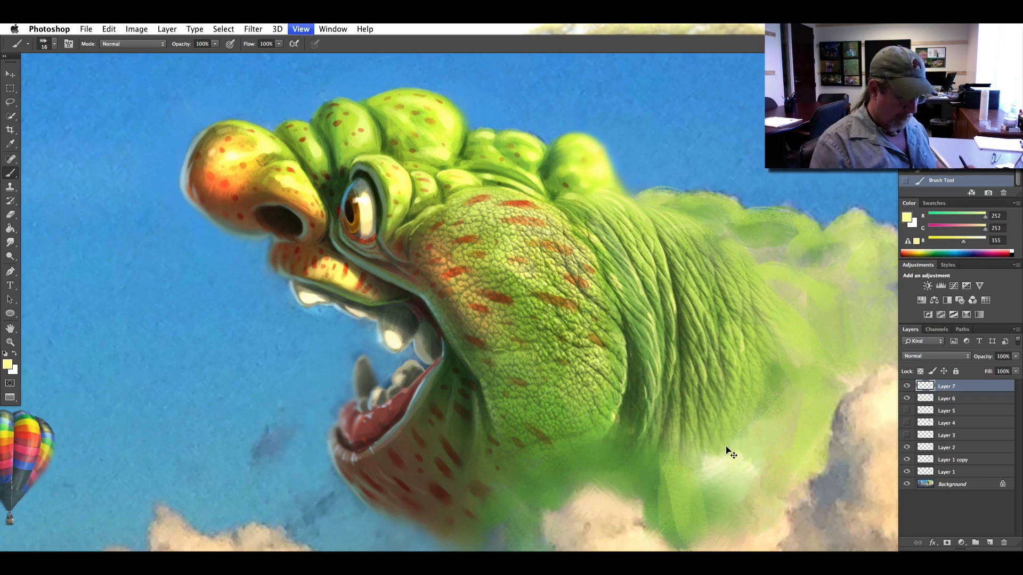
key("super+minus")
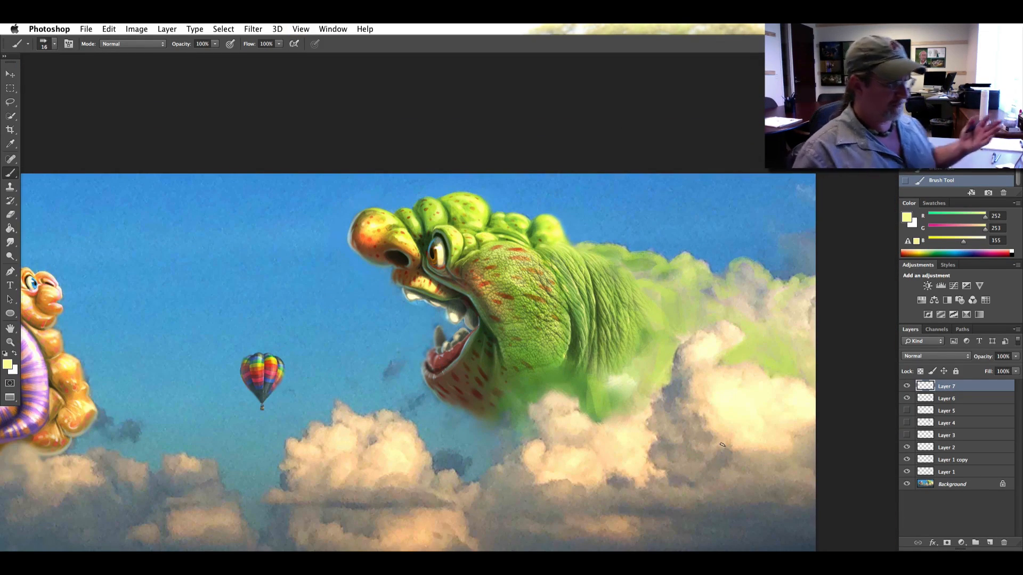
key("super+plus")
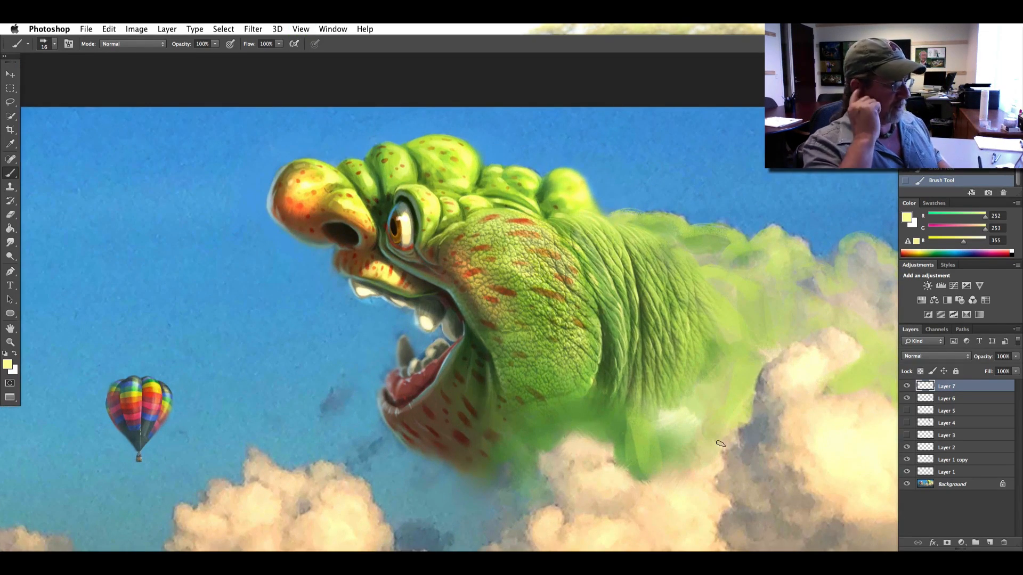